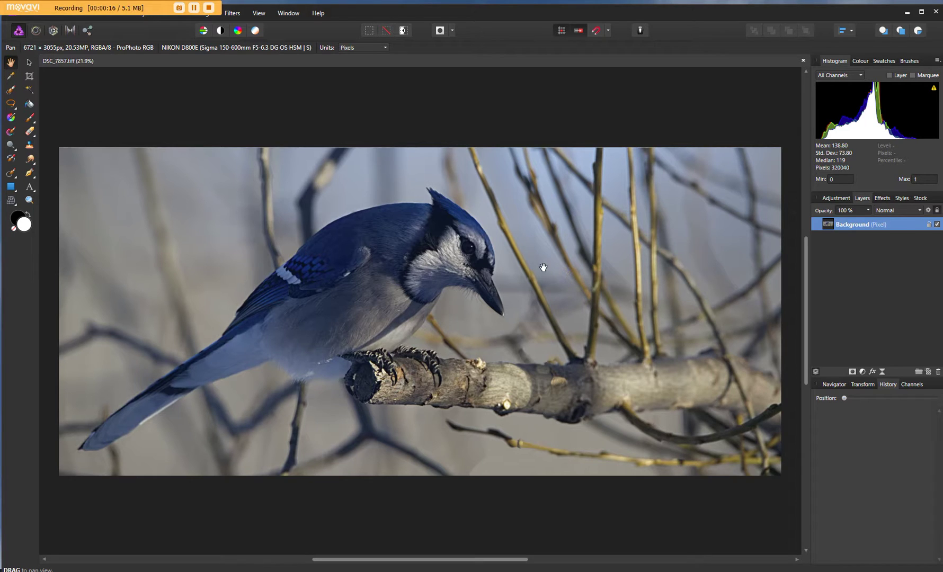
- Outline the background above the bird's tail and back with the Free Hand Selection tool and delete it
click(12, 106)
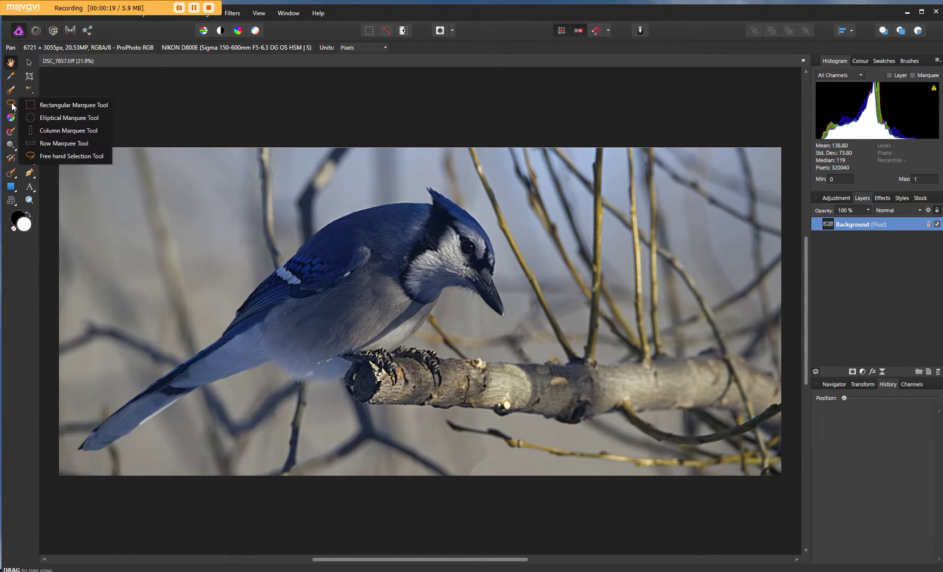
click(51, 156)
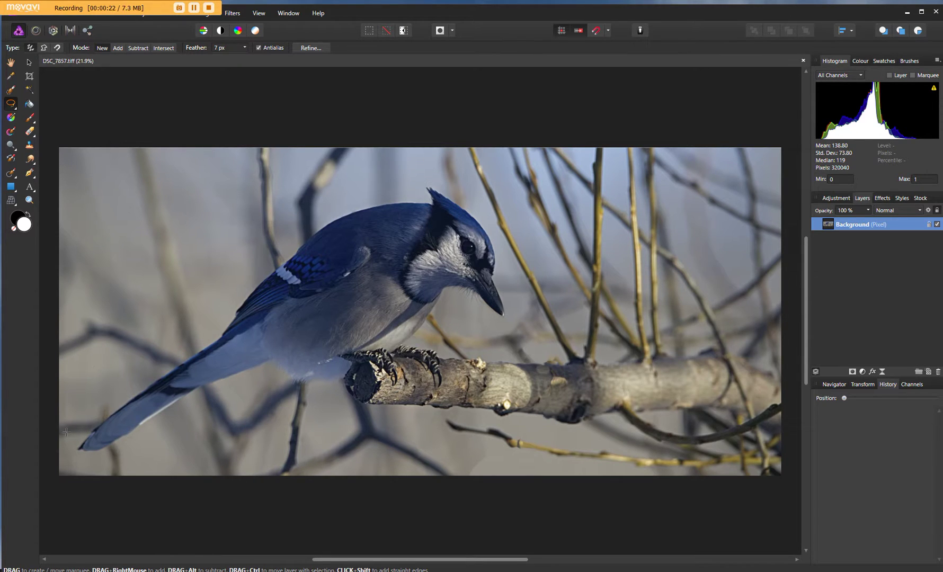
mouse_move(59, 441)
mouse_down()
mouse_move(216, 329)
mouse_move(226, 294)
mouse_move(313, 221)
mouse_move(450, 174)
mouse_move(463, 154)
mouse_move(430, 131)
mouse_move(196, 109)
mouse_move(87, 117)
mouse_move(48, 149)
mouse_move(44, 166)
mouse_move(43, 353)
mouse_up()
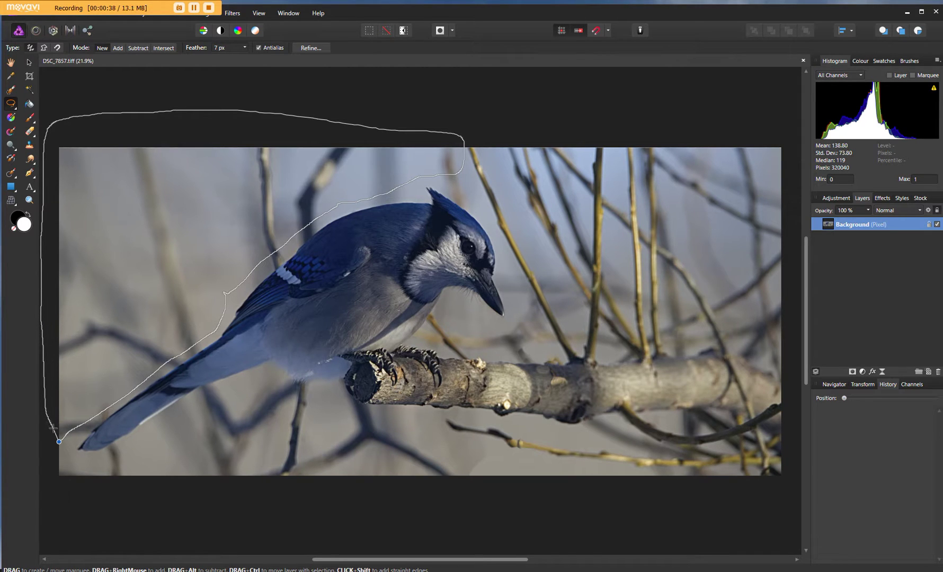
drag(55, 427, 56, 435)
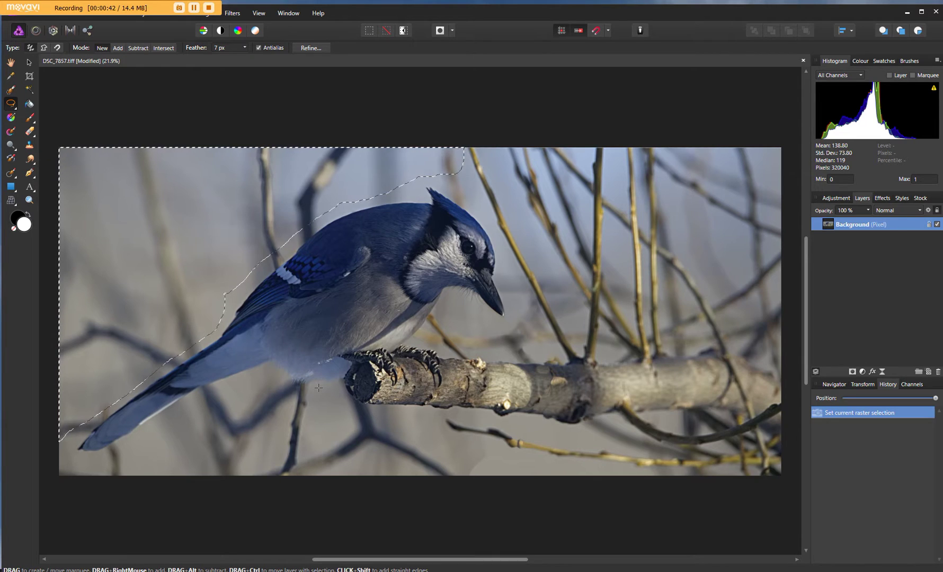
key(Delete)
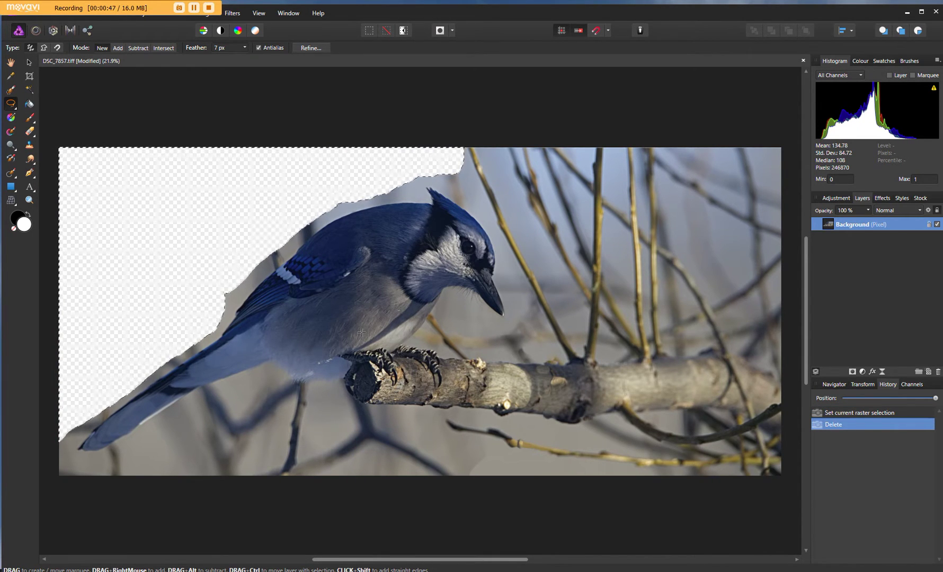
- Move the program window down clear of the recording bar and deselect the deleted area
click(237, 13)
click(235, 13)
click(321, 13)
click(322, 13)
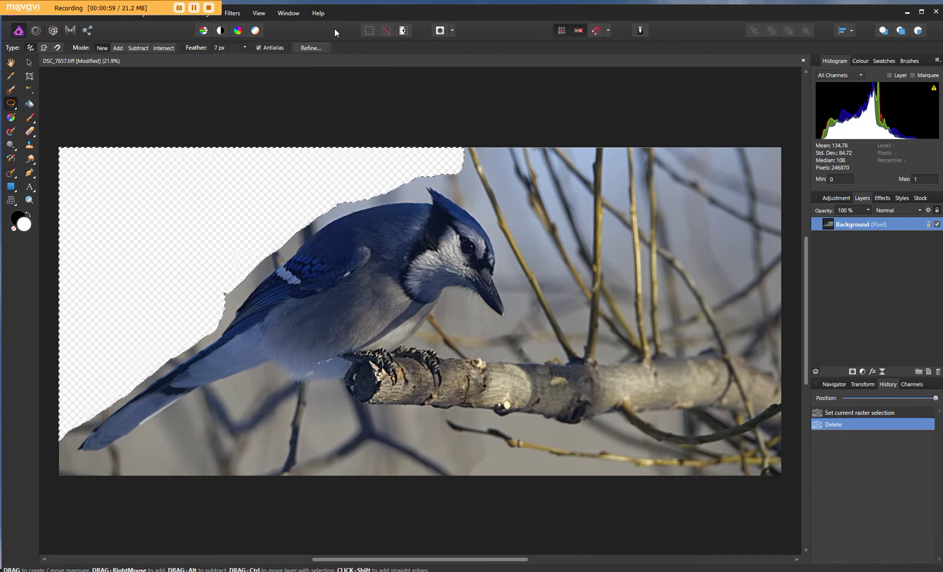
mouse_move(334, 10)
mouse_down()
mouse_move(333, 38)
mouse_move(333, 21)
mouse_up()
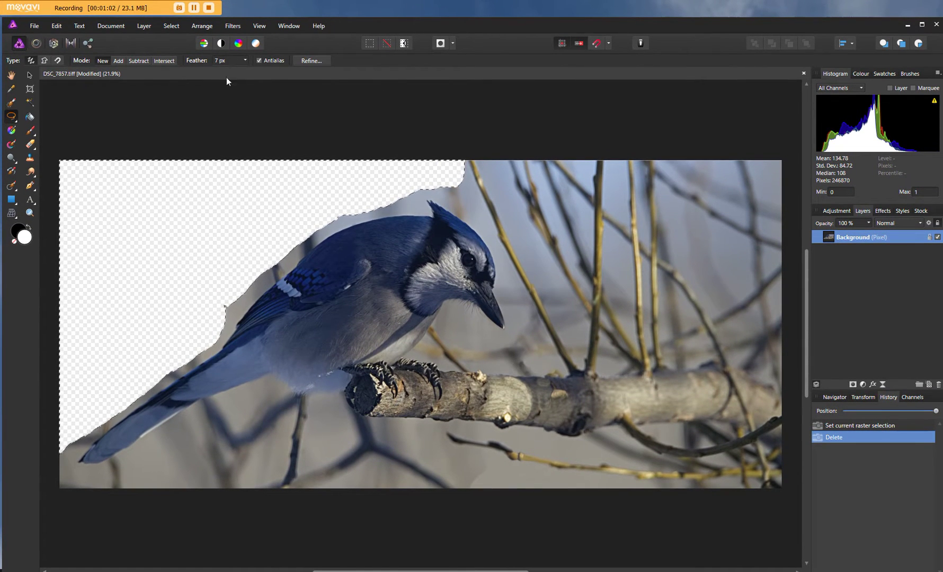
click(172, 27)
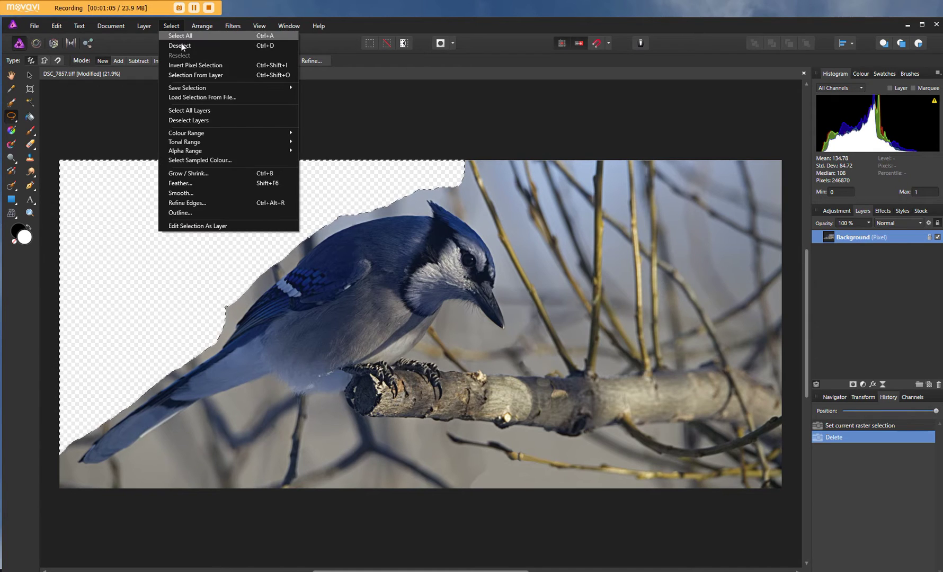
click(180, 46)
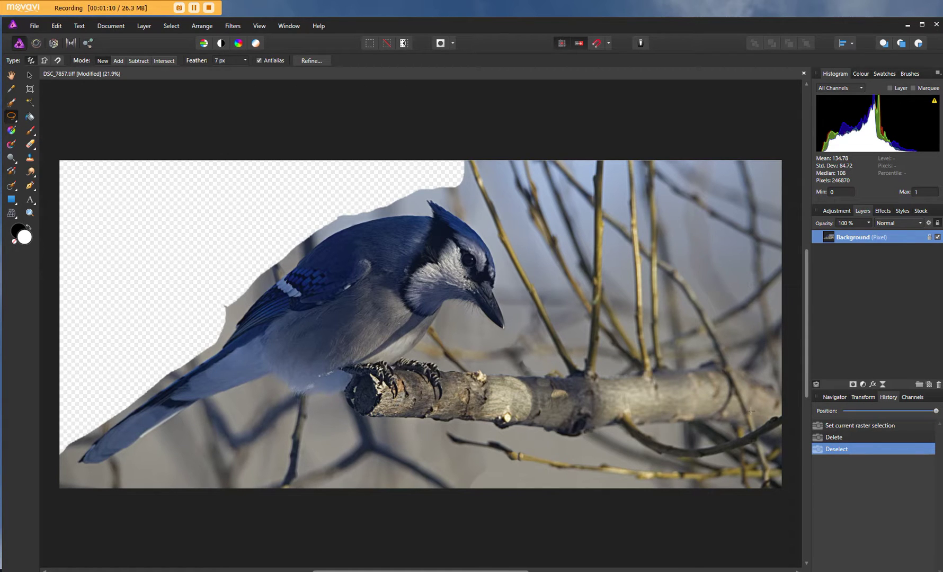
- Select the background in front of the bird's head and above the branch freehand, delete it, and clear the selection
mouse_move(780, 378)
mouse_down()
mouse_move(707, 353)
mouse_move(685, 364)
mouse_move(559, 369)
mouse_move(427, 359)
mouse_move(422, 342)
mouse_move(451, 310)
mouse_move(512, 334)
mouse_move(502, 247)
mouse_move(479, 216)
mouse_move(426, 183)
mouse_move(424, 159)
mouse_move(570, 146)
mouse_move(747, 107)
mouse_move(801, 149)
mouse_move(794, 369)
mouse_move(778, 377)
mouse_up()
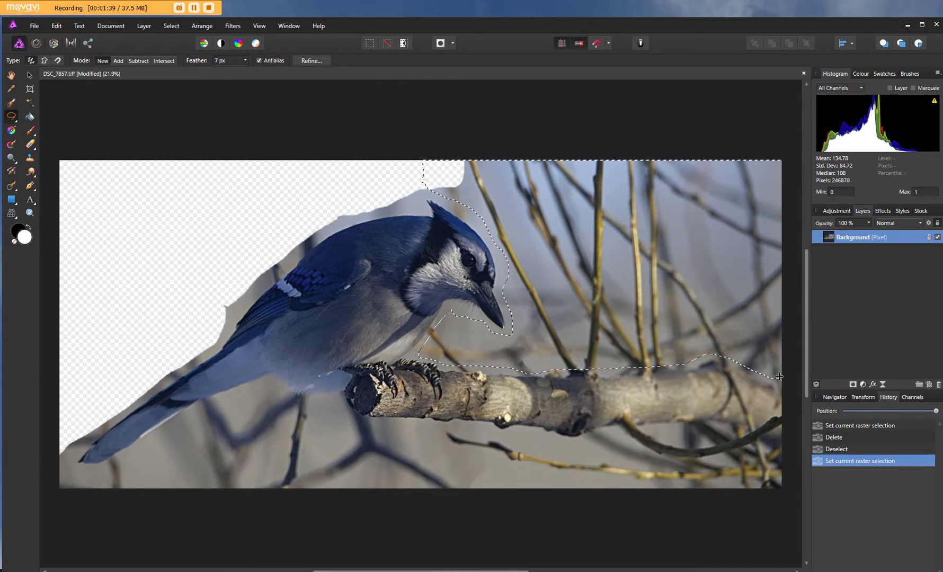
key(Delete)
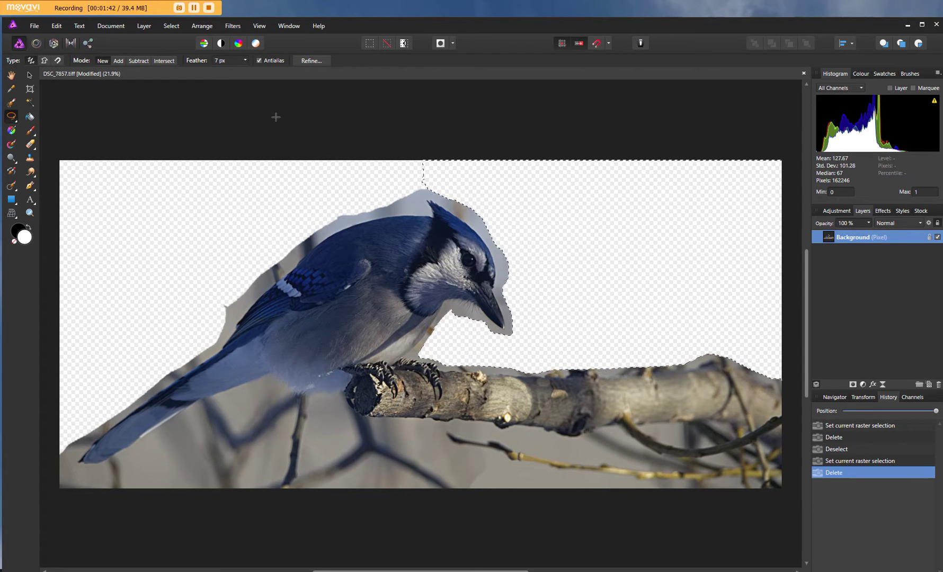
click(171, 25)
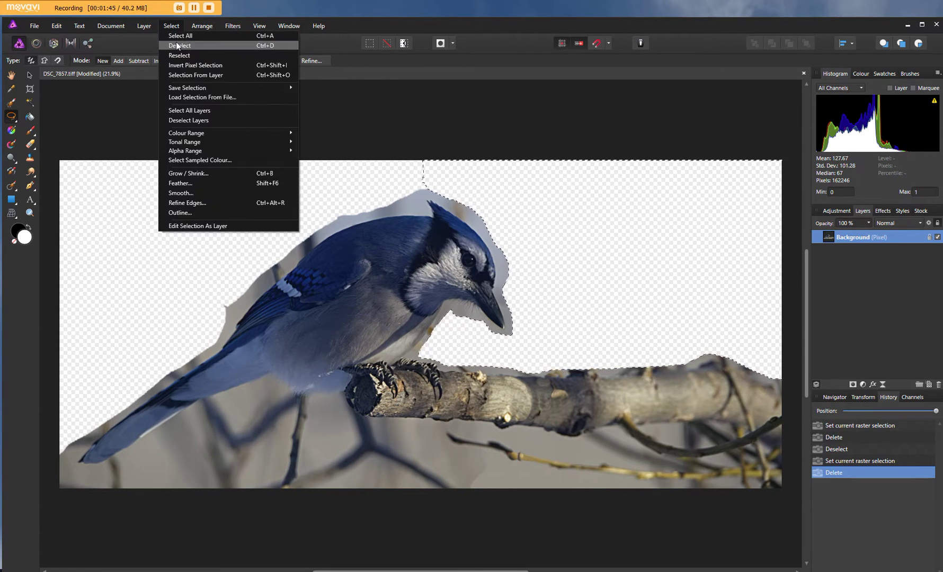
click(178, 45)
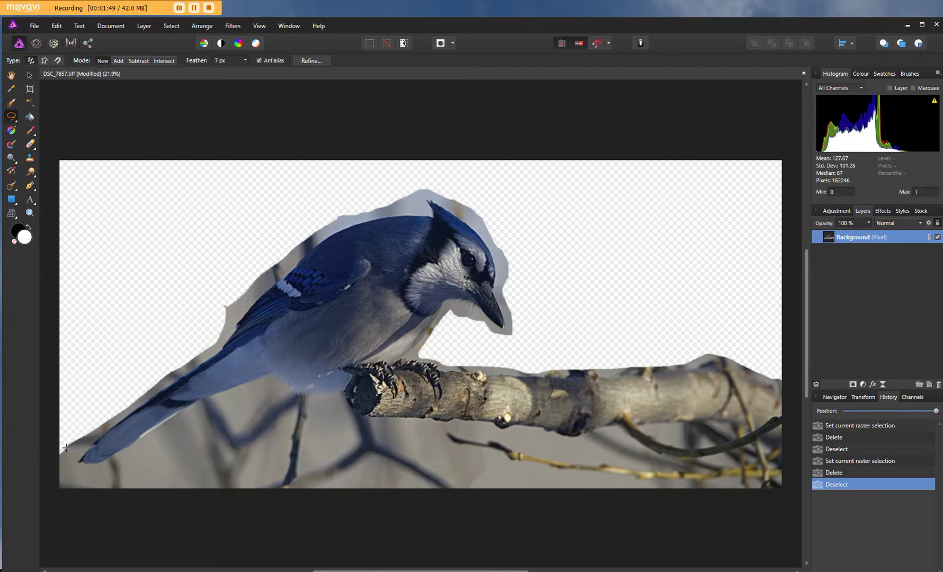
- Select the background below the tail and branch freehand, delete it, and clear the selection
mouse_move(48, 443)
mouse_down()
mouse_move(81, 475)
mouse_move(96, 479)
mouse_move(134, 469)
mouse_move(195, 411)
mouse_move(273, 387)
mouse_move(297, 409)
mouse_move(379, 428)
mouse_move(597, 445)
mouse_move(624, 432)
mouse_move(738, 436)
mouse_move(804, 463)
mouse_move(791, 509)
mouse_move(496, 522)
mouse_move(61, 503)
mouse_move(48, 498)
mouse_move(48, 443)
mouse_up()
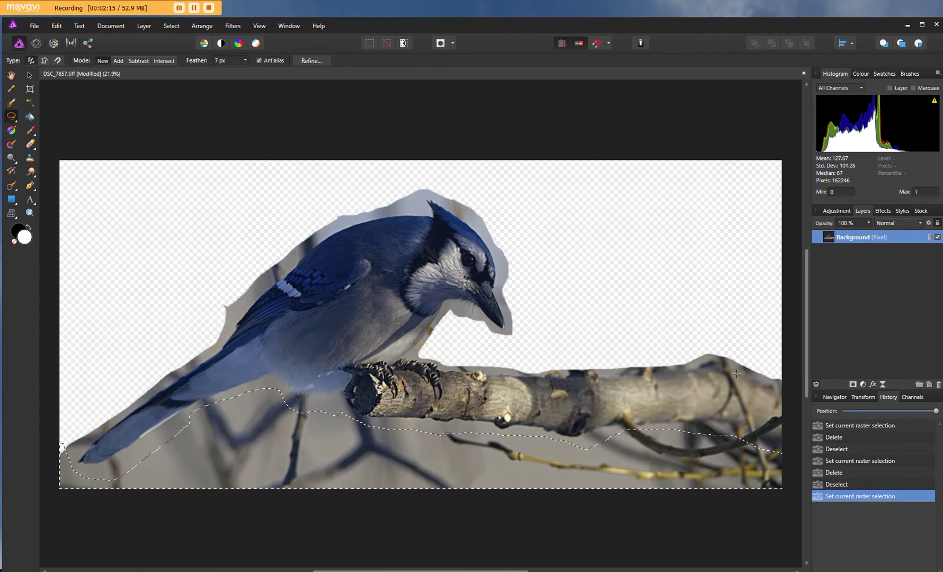
key(Delete)
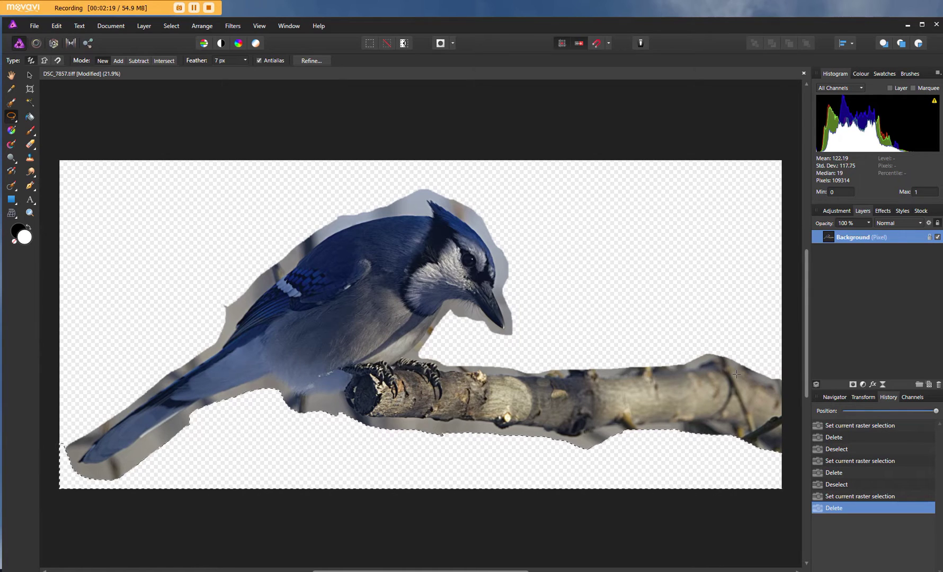
key(ctrl+d)
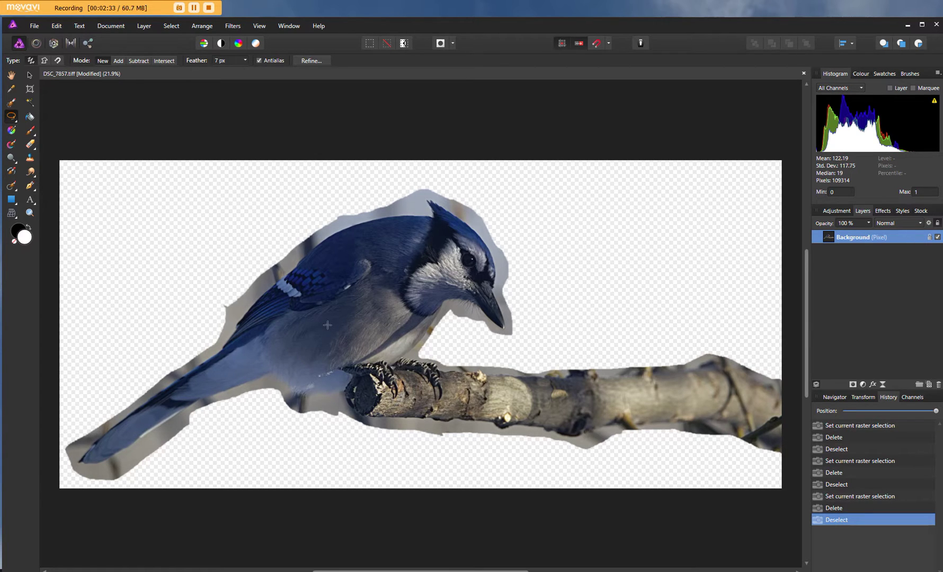
- Set up the Background Erase Brush with a 10% tolerance and continuous sampling for the bird's crest
click(30, 213)
click(486, 227)
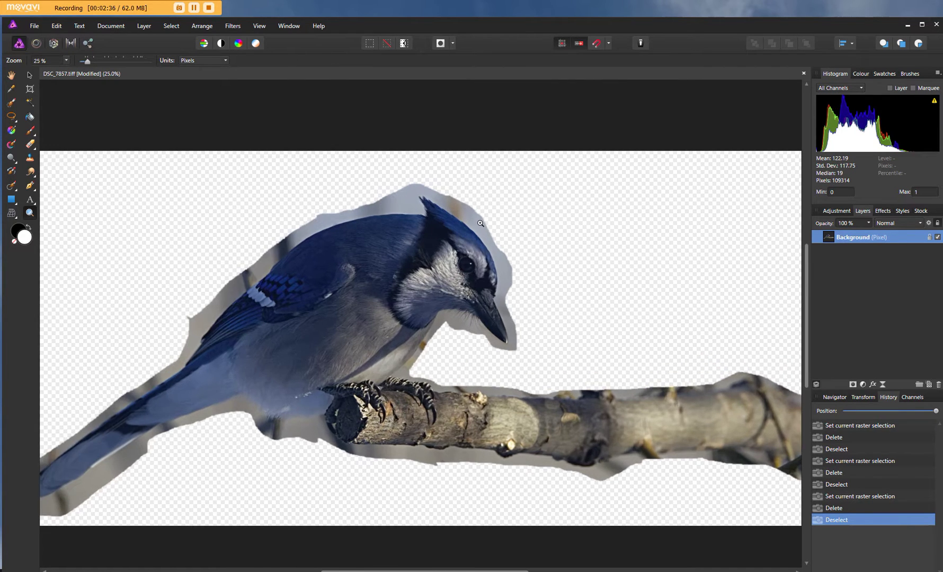
double_click(480, 223)
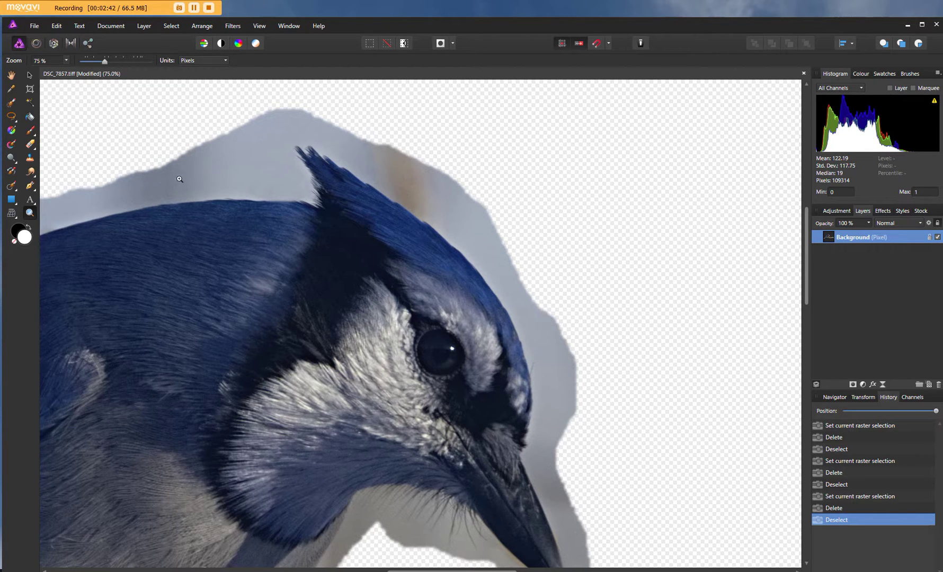
click(313, 162)
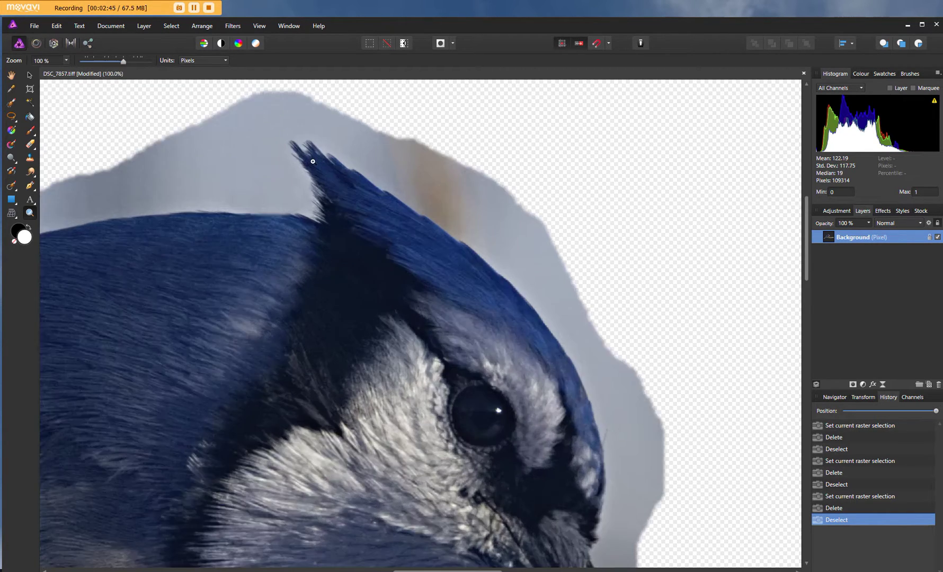
click(313, 162)
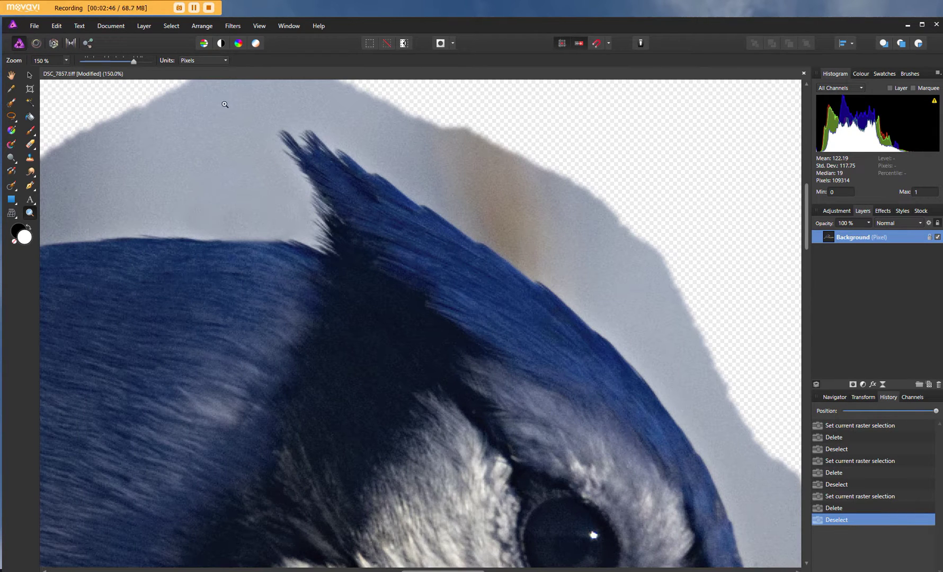
drag(256, 126, 351, 202)
click(437, 285)
click(437, 285)
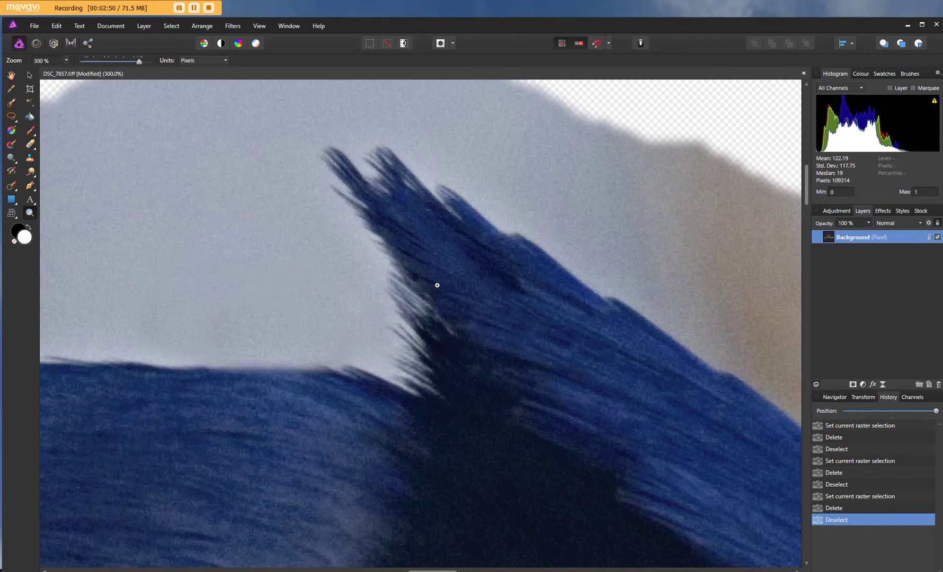
click(34, 176)
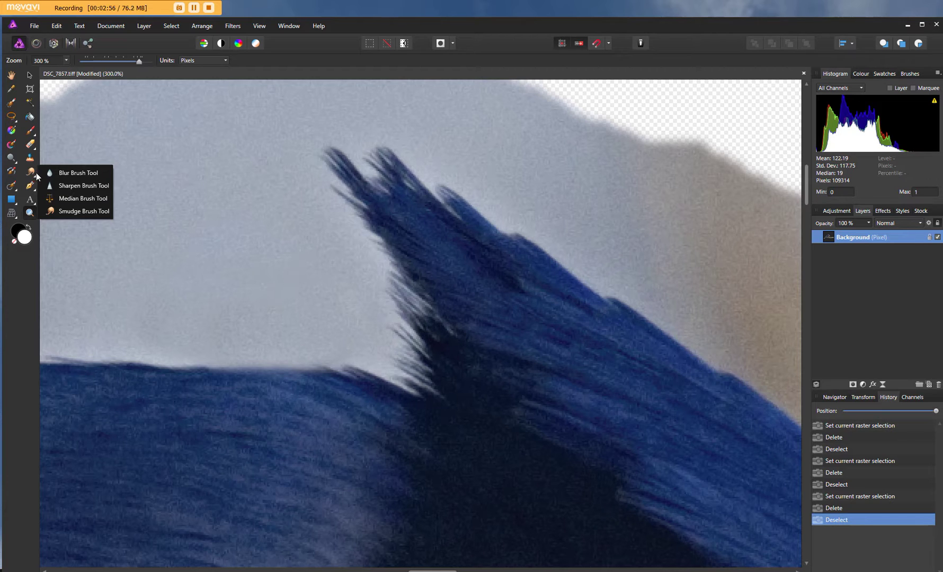
click(34, 148)
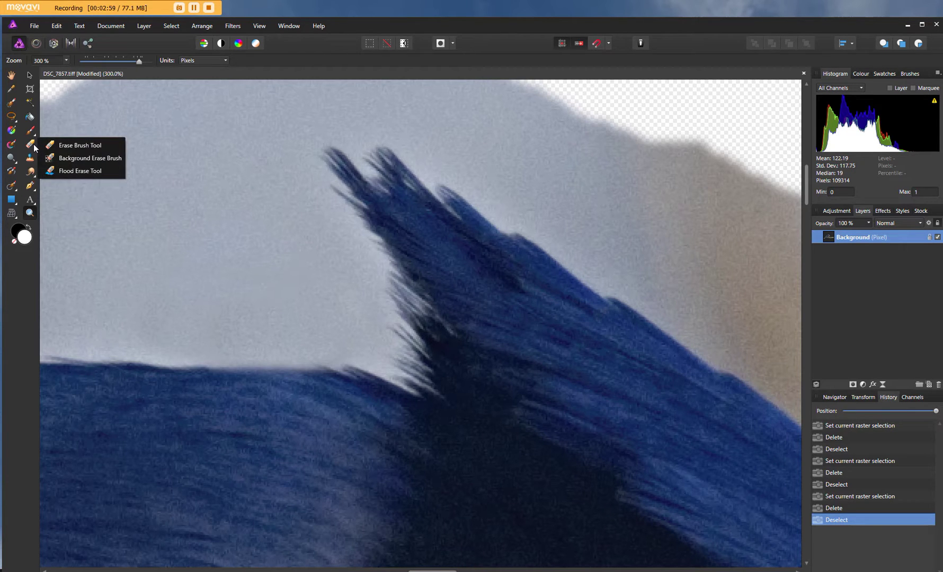
click(74, 159)
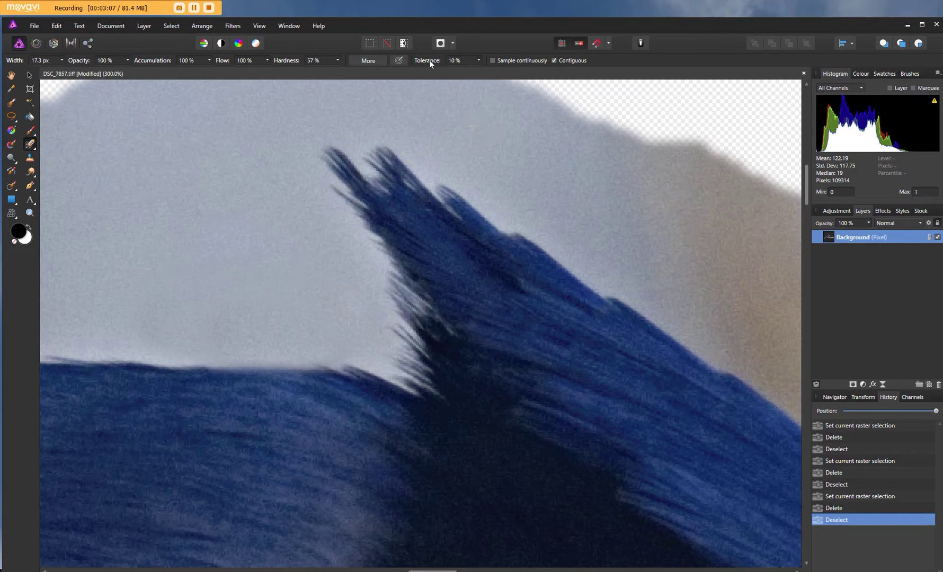
click(478, 62)
text(10)
click(492, 61)
- Erase the background along the outer edge of the crest and head feathers with the Background Erase Brush
click(485, 194)
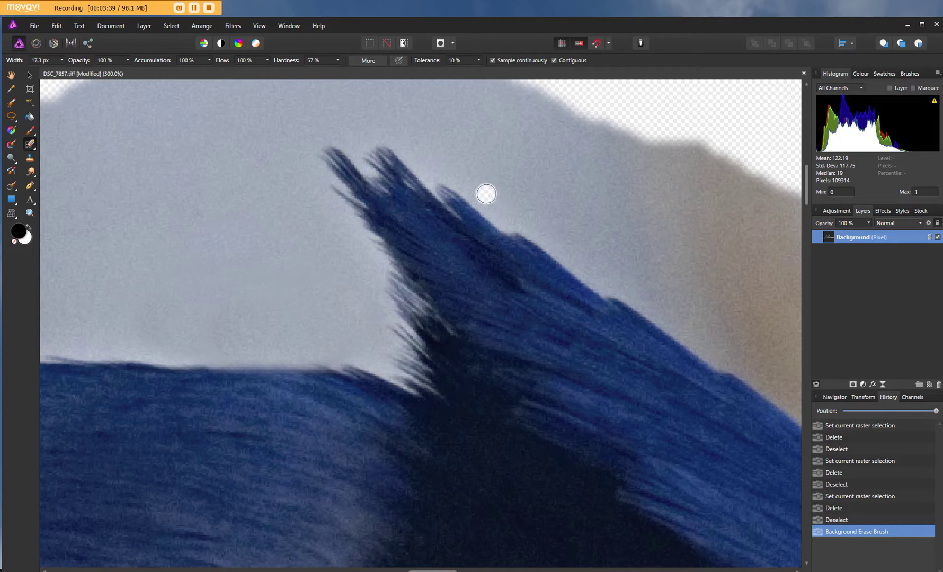
mouse_move(486, 194)
mouse_down()
mouse_move(483, 223)
mouse_move(486, 211)
mouse_up()
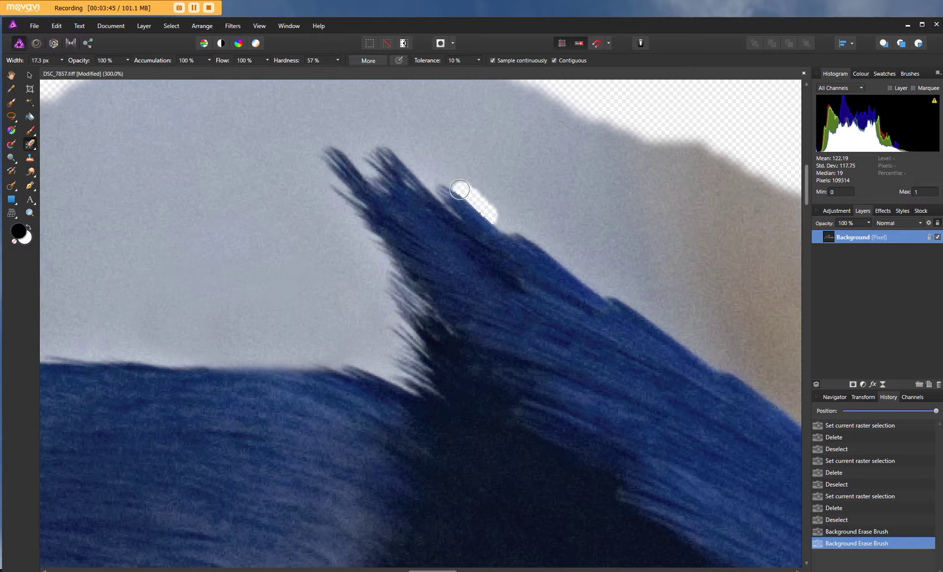
click(413, 153)
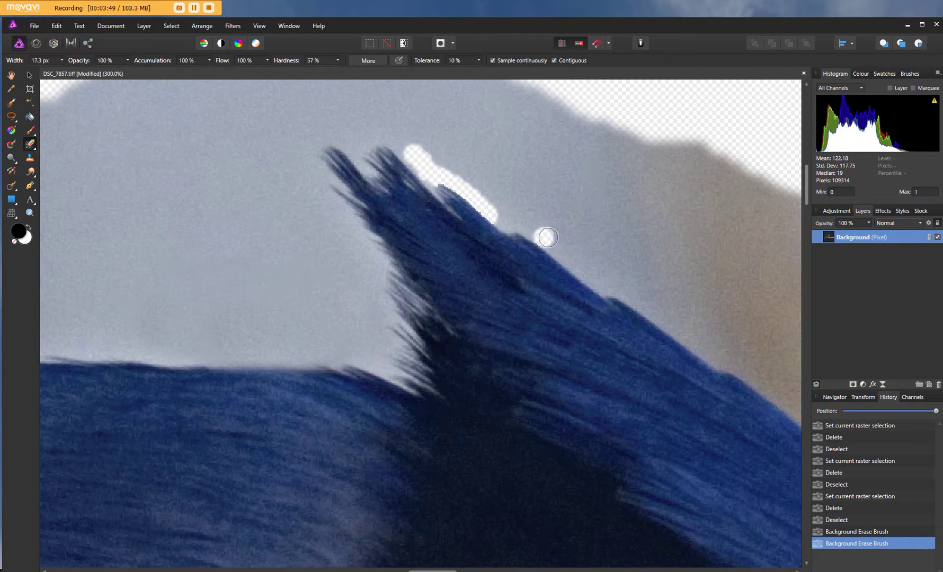
click(581, 259)
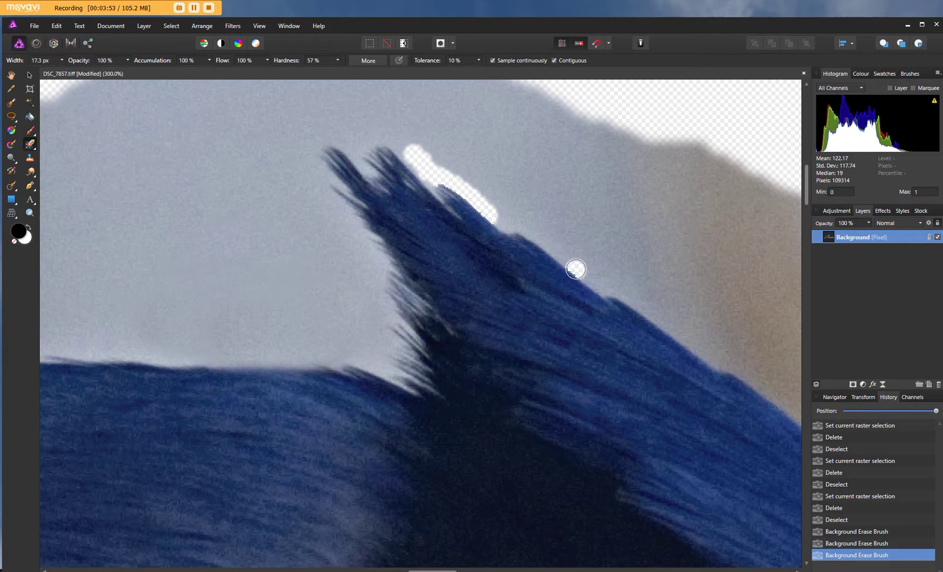
click(576, 269)
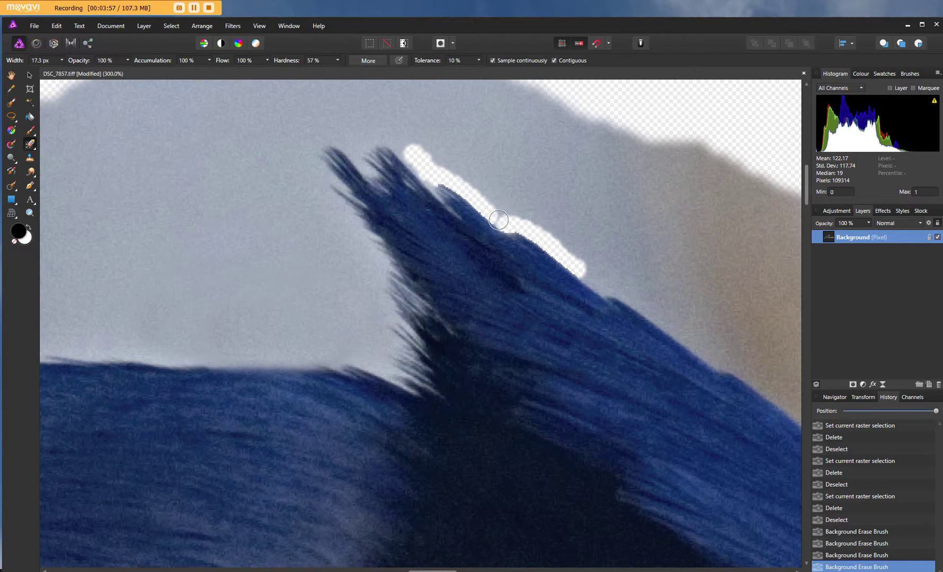
click(488, 201)
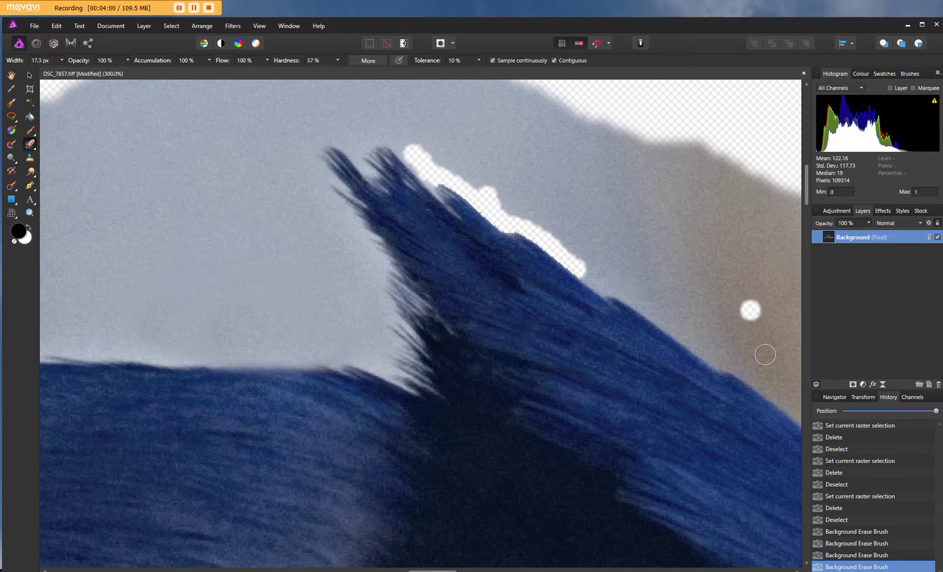
click(783, 385)
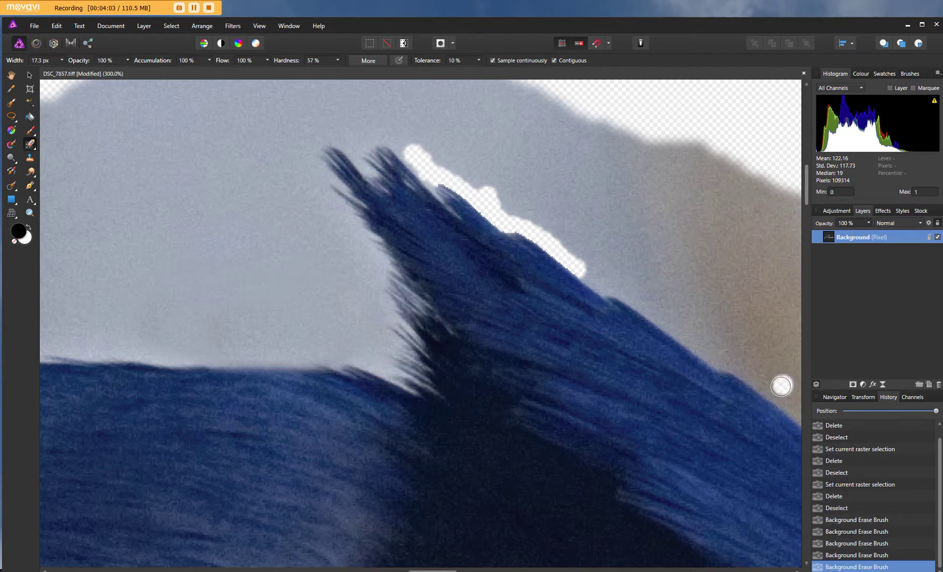
drag(772, 397, 668, 334)
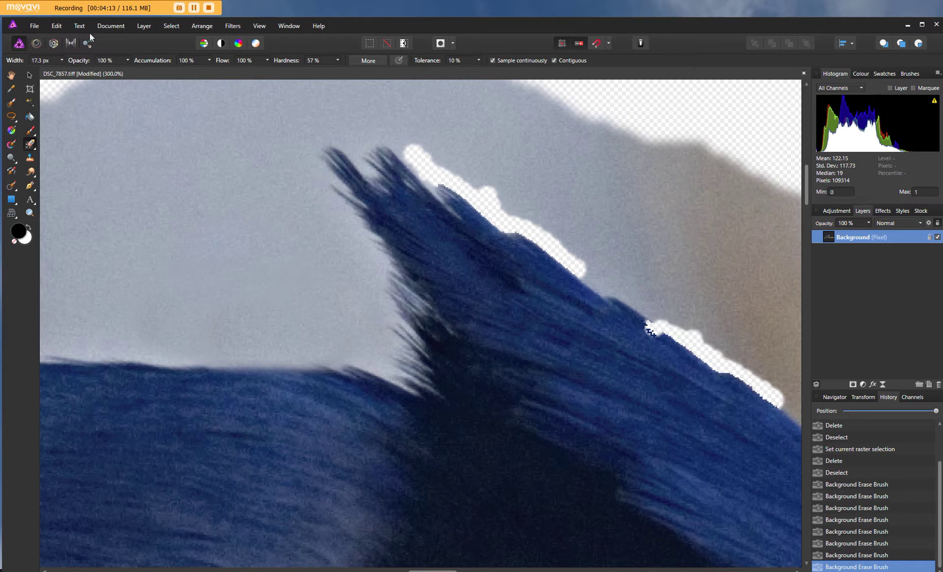
- Undo the last background erase stroke along the lower part of the head feathers' edge
click(58, 25)
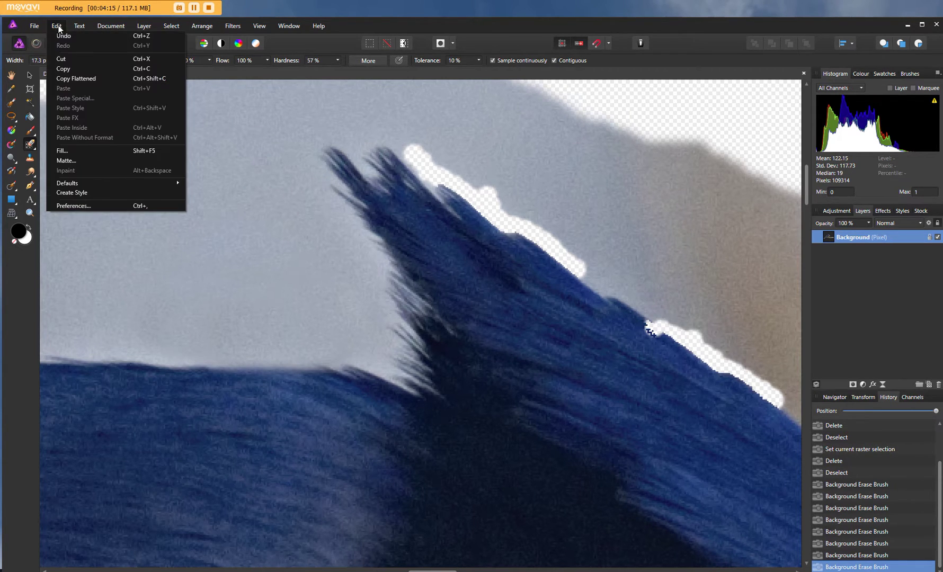
click(66, 35)
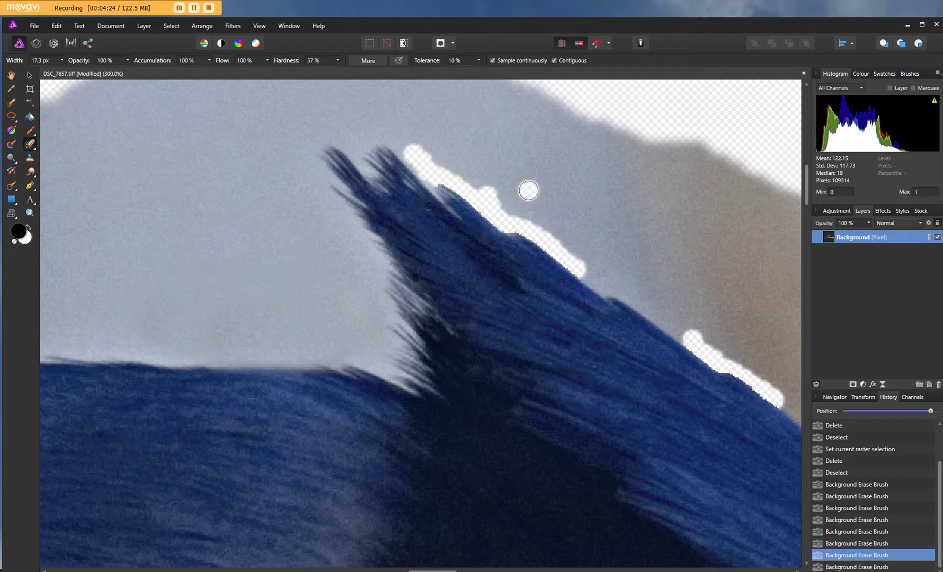
click(608, 289)
key(ctrl+z)
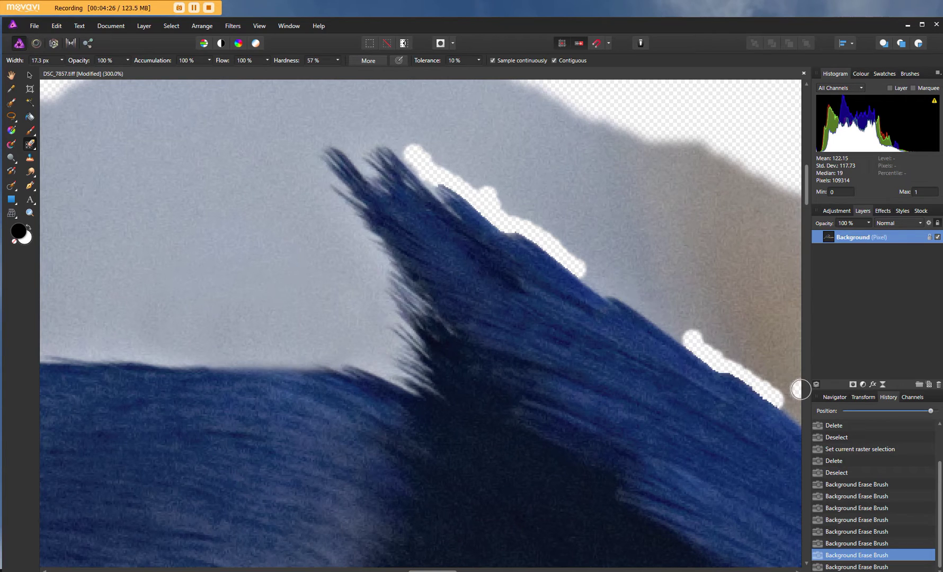
- Erase the remaining strip of background along the middle of the crest's outer edge with the Background Erase Brush
click(639, 295)
key(ctrl+z)
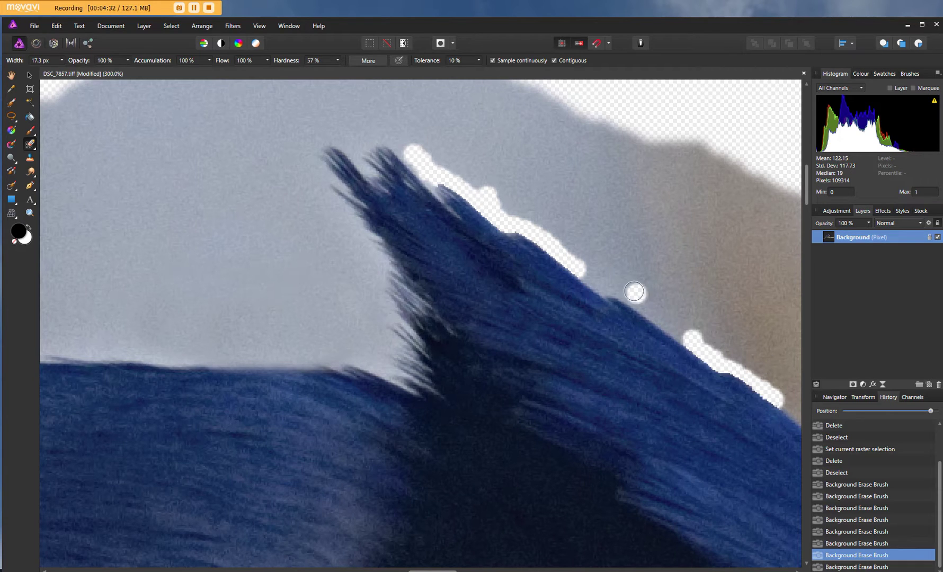
click(684, 334)
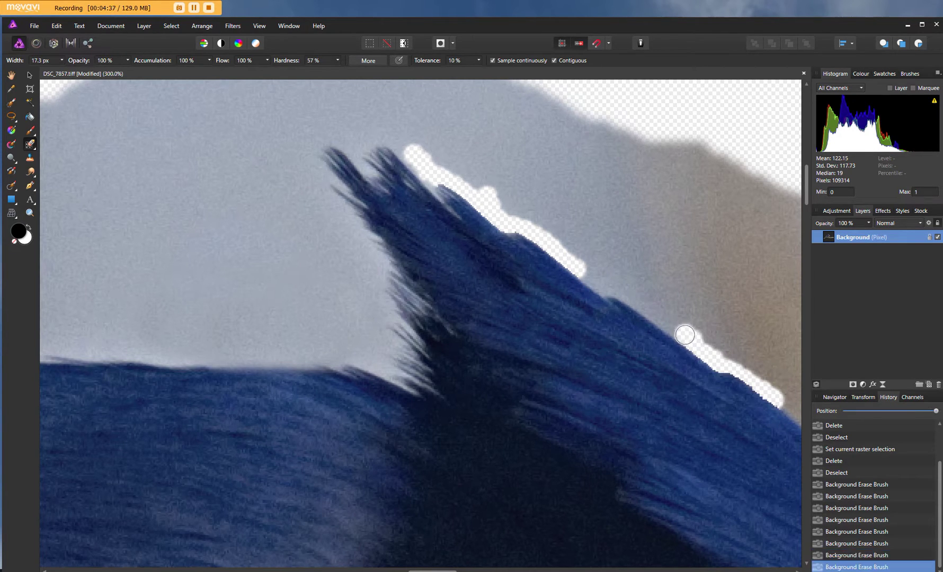
mouse_move(685, 336)
mouse_down()
mouse_move(661, 320)
mouse_move(746, 373)
mouse_move(626, 299)
mouse_move(629, 286)
mouse_move(628, 298)
mouse_move(609, 290)
mouse_up()
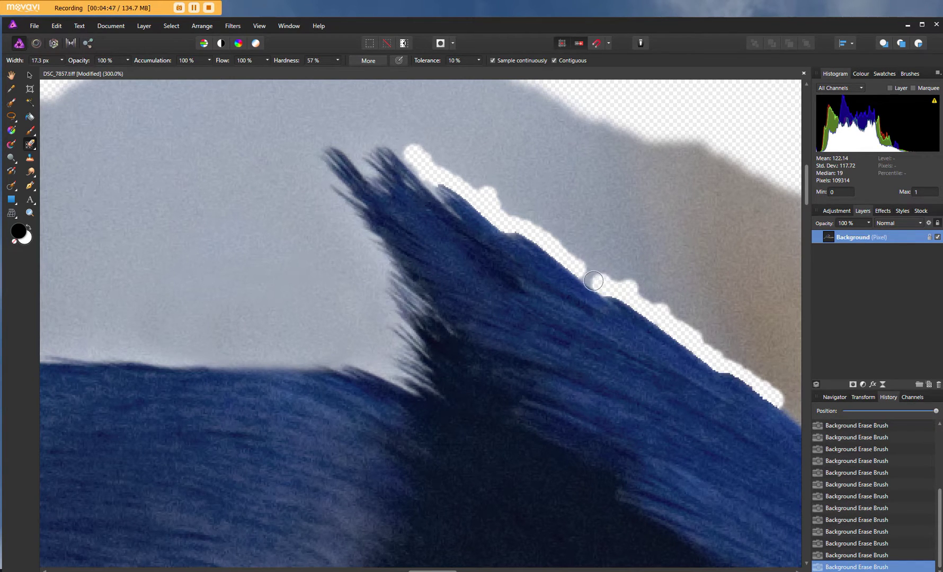
click(750, 342)
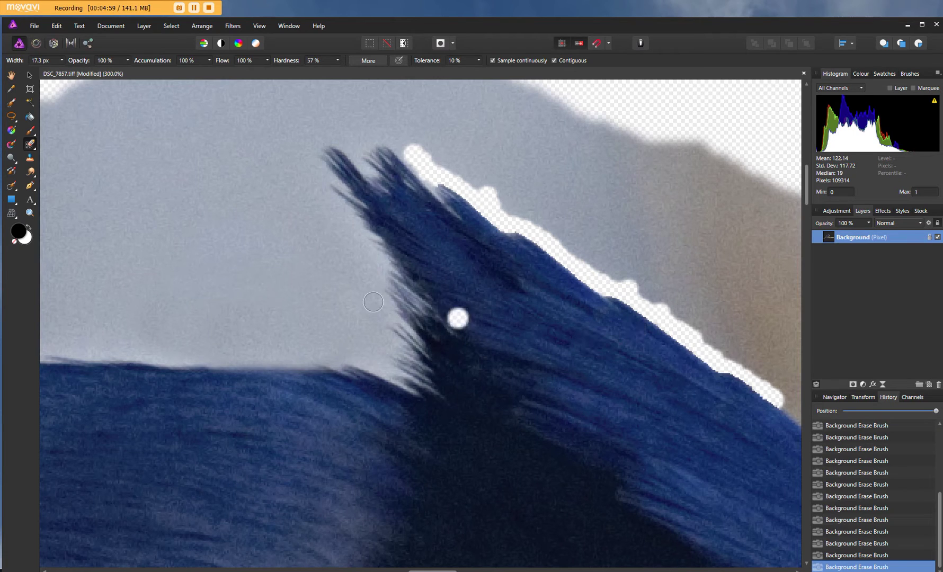
- Switch to the Erase Brush Tool with 11% hardness for a close-up of the crest's outer edge at 700% zoom
click(30, 213)
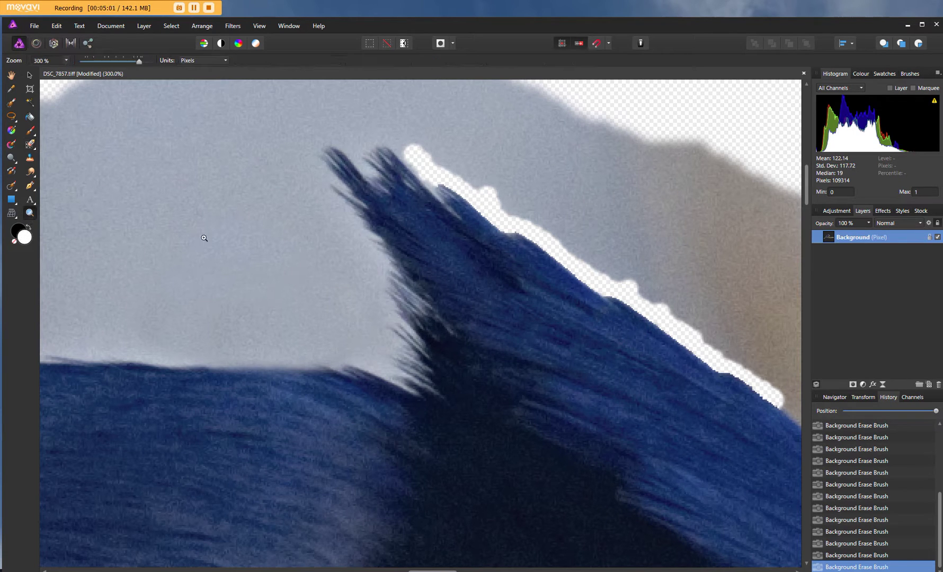
click(631, 308)
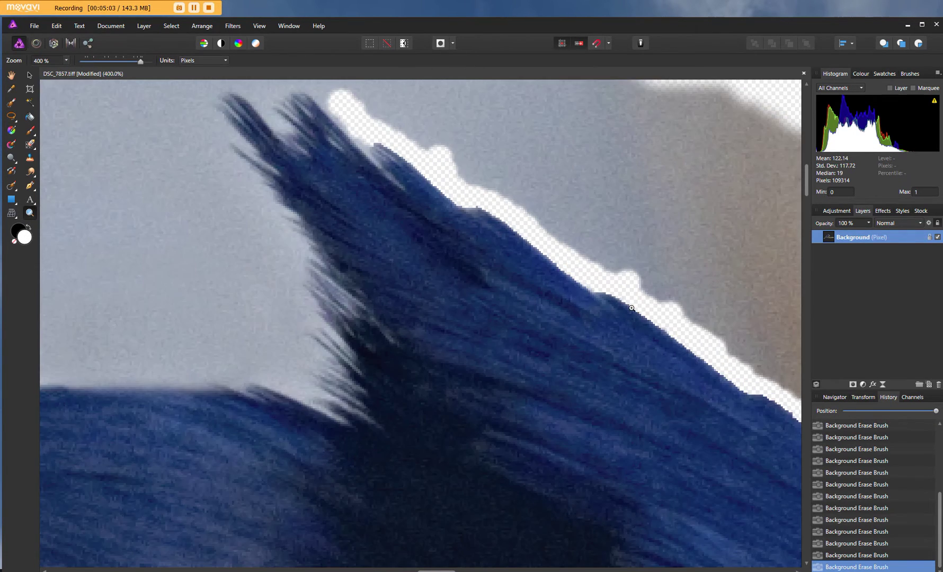
click(631, 309)
click(631, 309)
click(631, 307)
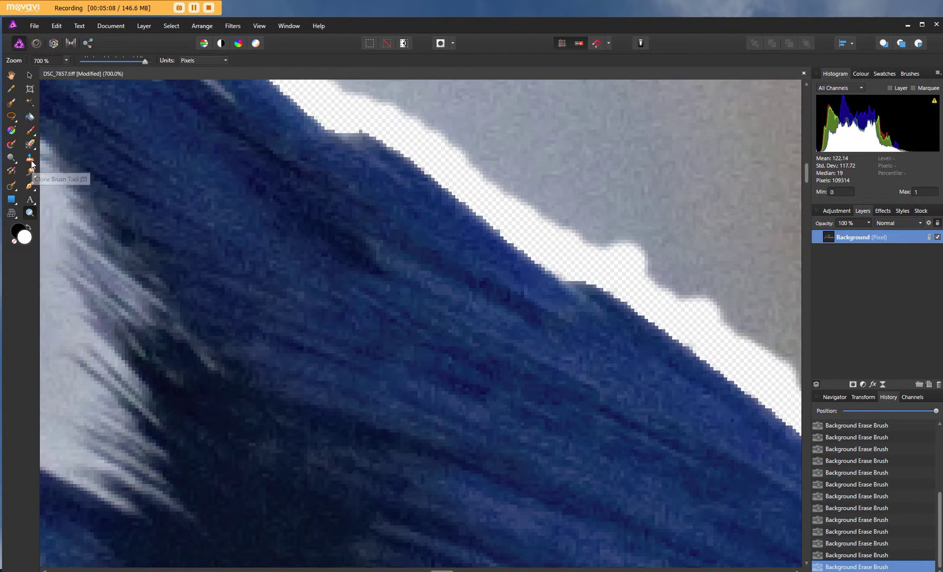
click(29, 144)
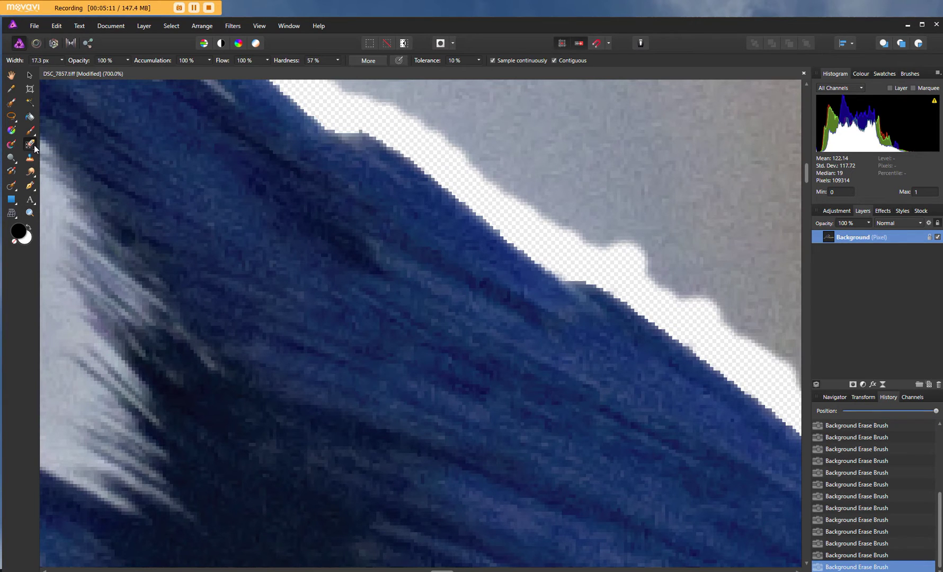
click(31, 146)
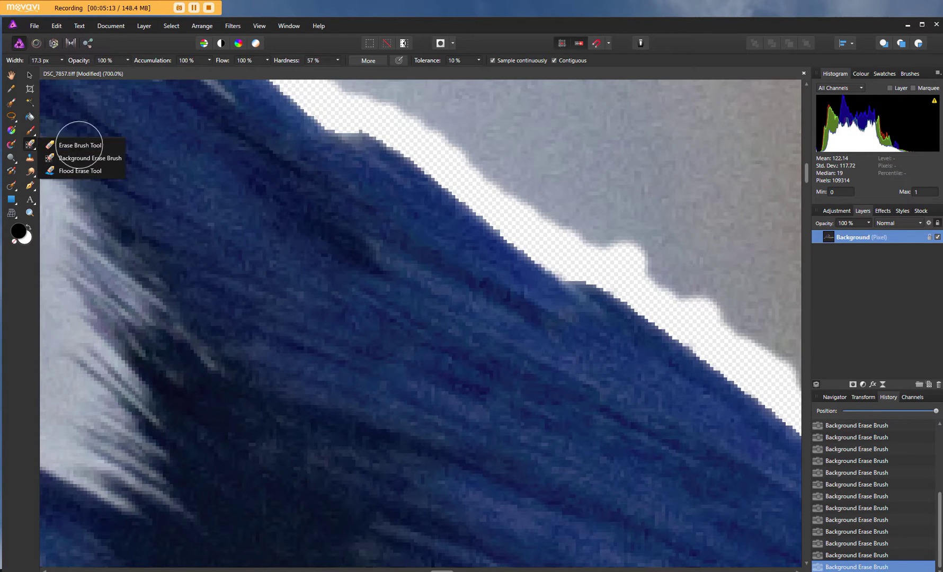
click(78, 145)
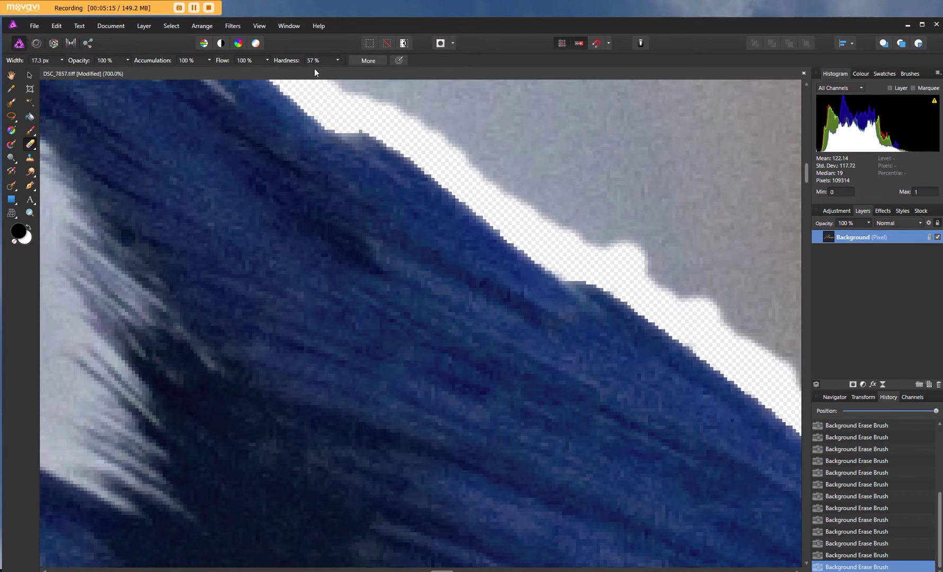
click(338, 61)
click(307, 69)
- Erase along the jagged edge of the crest with the soft Erase Brush and undo the last stroke
click(690, 300)
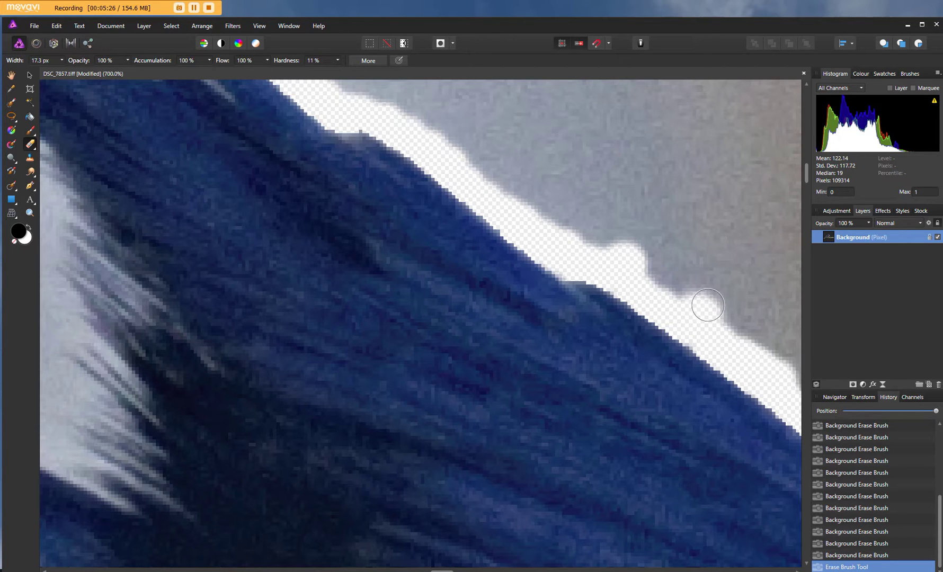
mouse_move(707, 305)
mouse_down()
mouse_move(674, 255)
mouse_move(714, 278)
mouse_move(712, 302)
mouse_move(723, 280)
mouse_move(731, 303)
mouse_move(707, 343)
mouse_move(694, 331)
mouse_move(764, 317)
mouse_up()
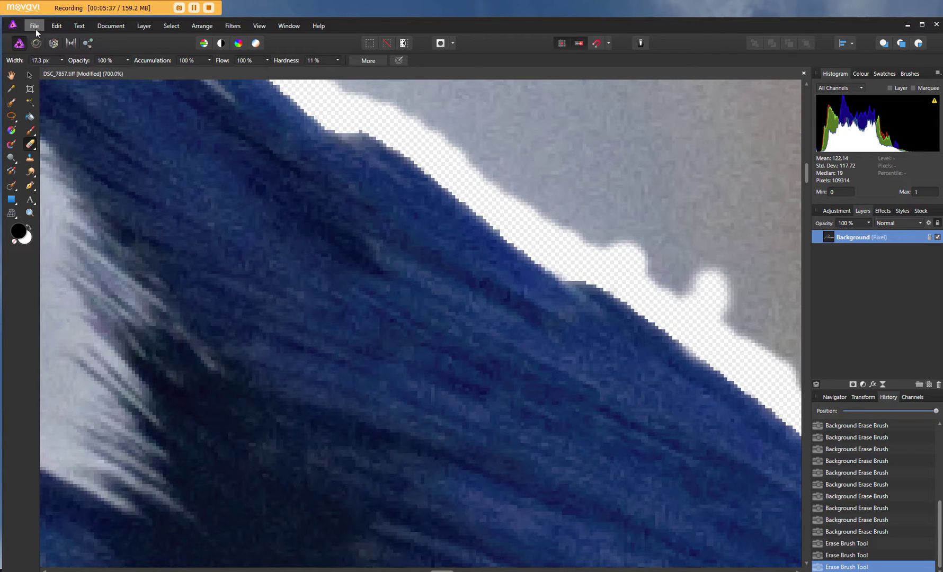
click(61, 26)
click(65, 34)
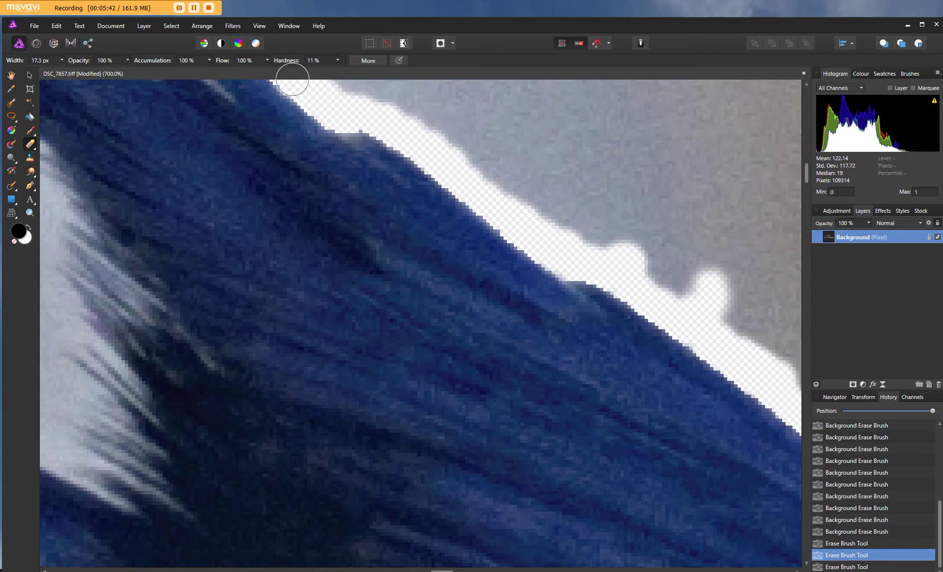
- Set the Erase Brush hardness to 30% and soften the crest's jagged edge with short strokes
click(337, 61)
click(353, 69)
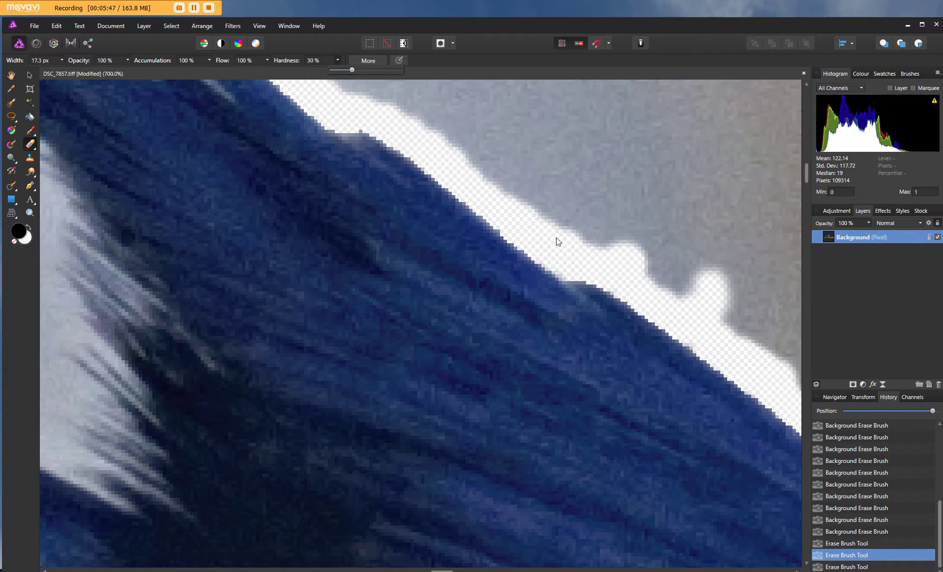
click(709, 312)
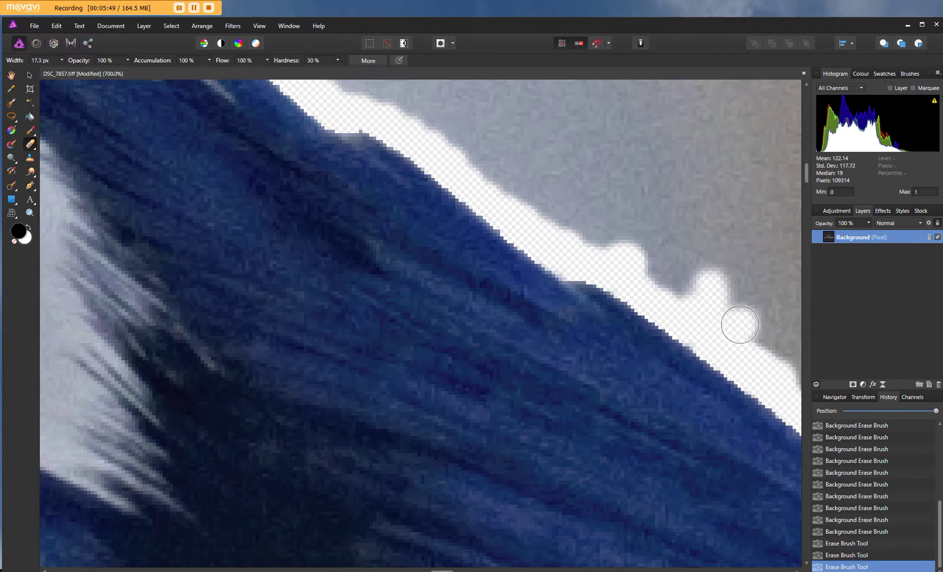
click(713, 344)
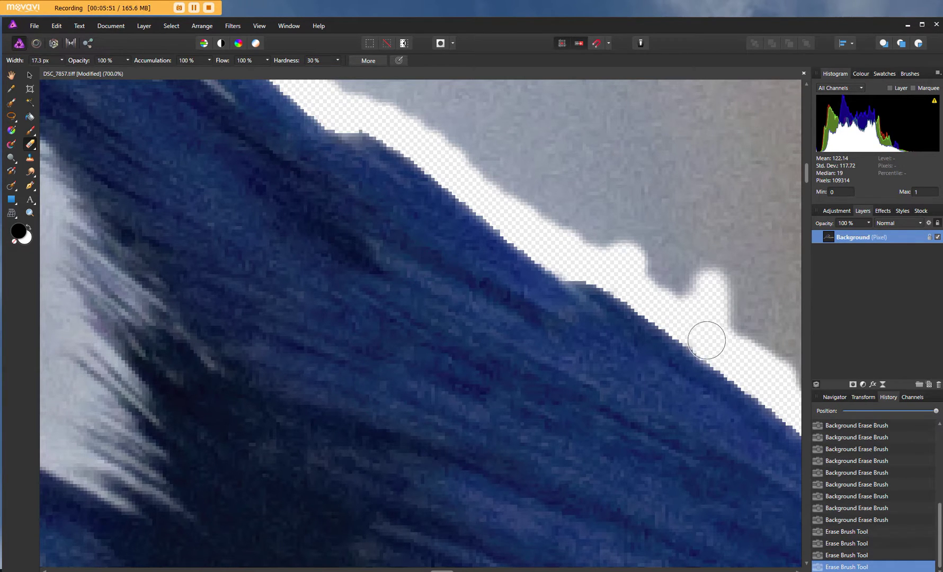
click(673, 313)
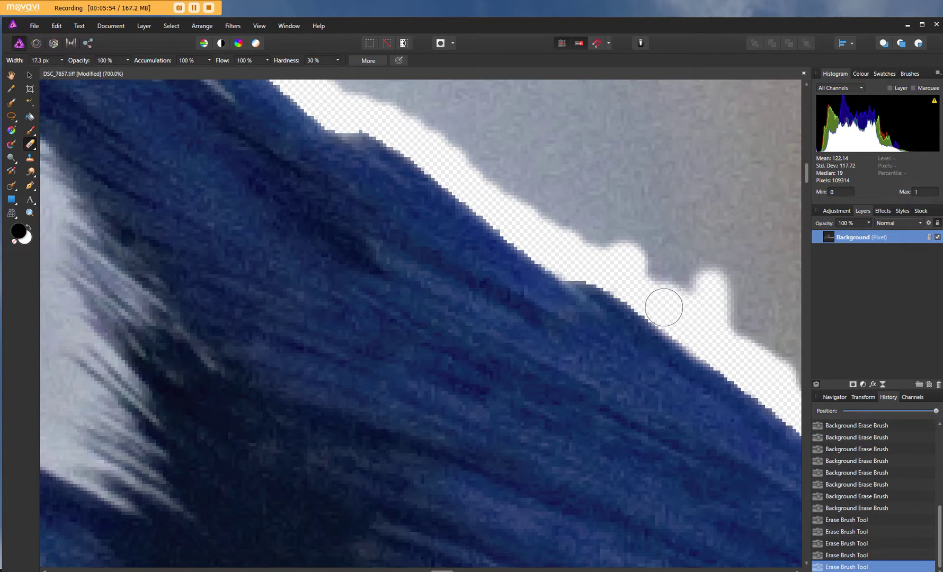
- Set the Erase Brush hardness to 80% and erase along the crest's outer edge, widening the cleared band beside the feathers
click(339, 61)
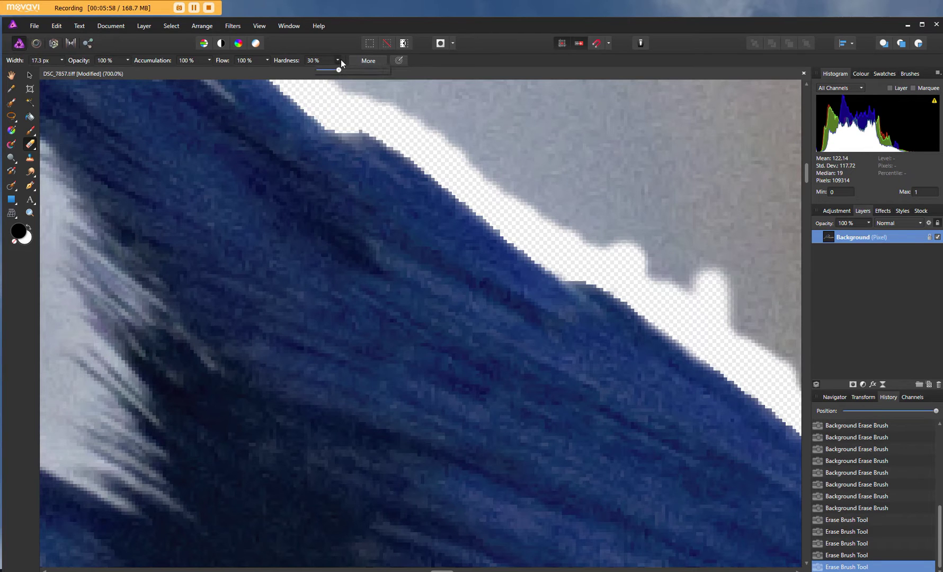
click(373, 69)
click(736, 267)
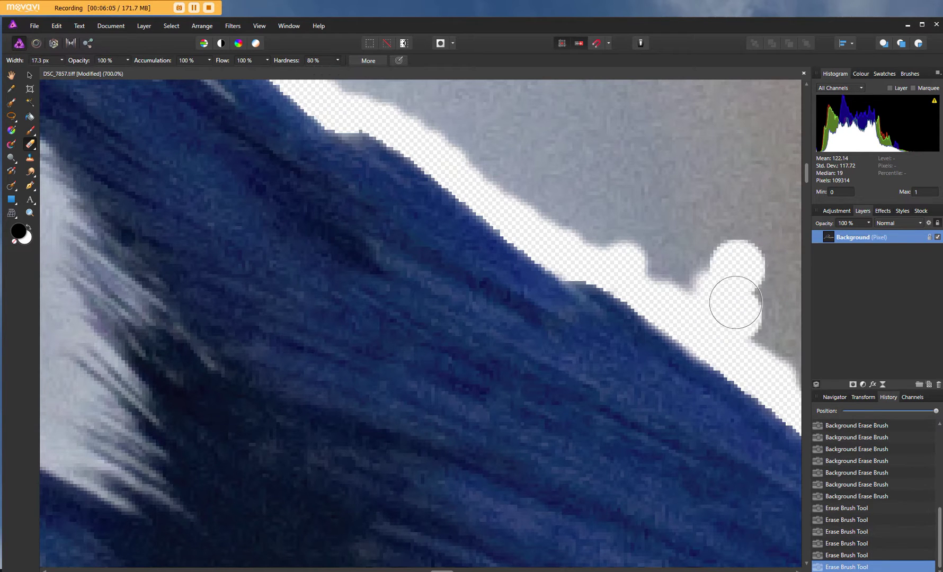
drag(734, 321, 732, 351)
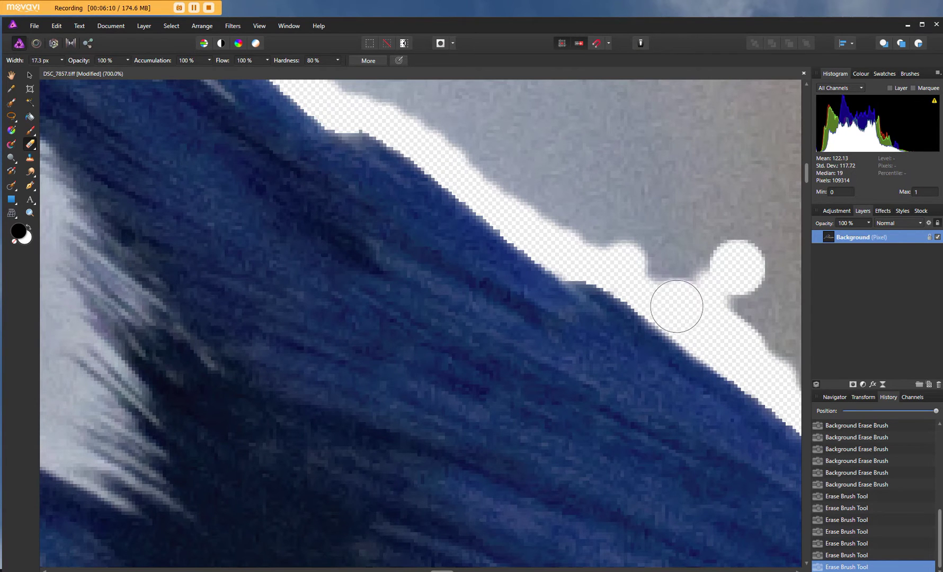
drag(655, 292, 595, 255)
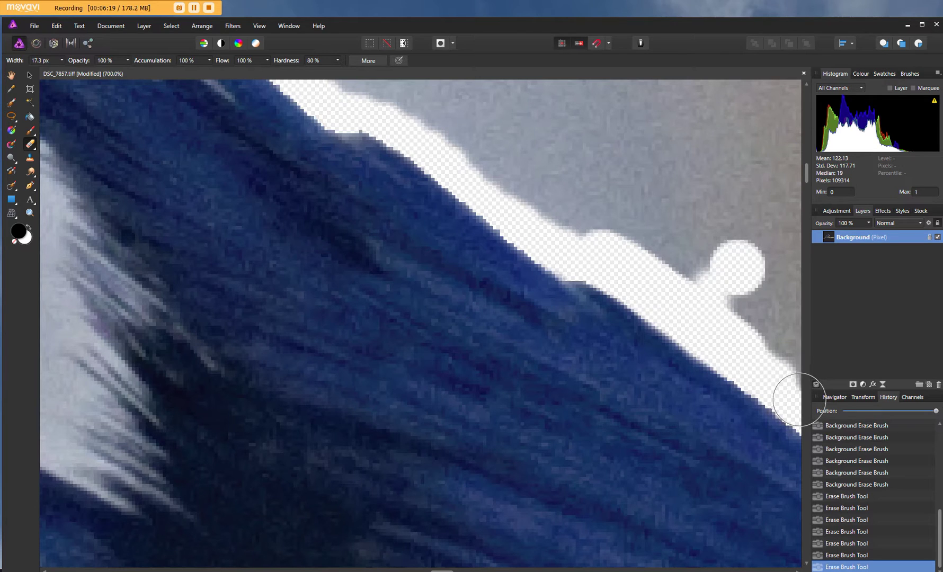
mouse_move(798, 399)
mouse_down()
mouse_move(760, 369)
mouse_move(756, 330)
mouse_up()
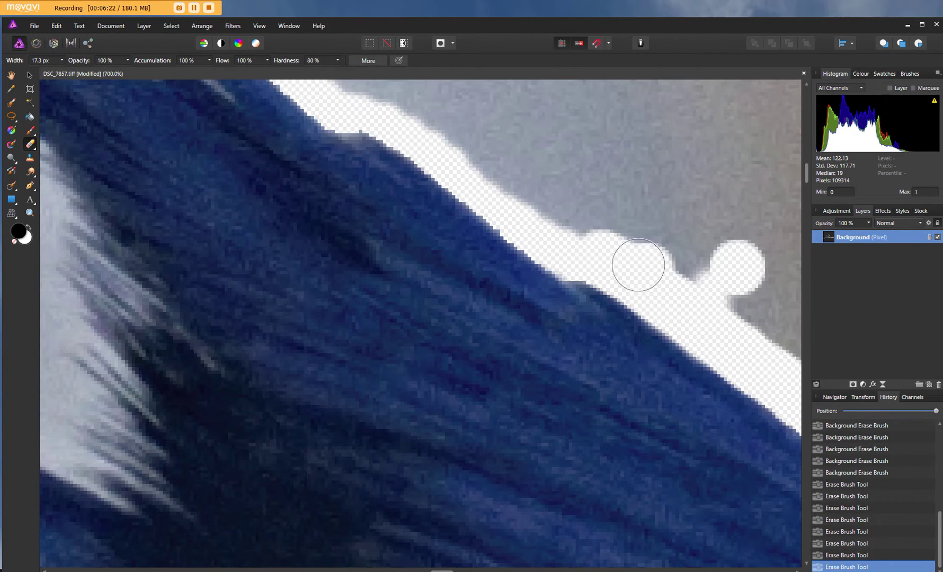
mouse_move(638, 265)
mouse_down()
mouse_move(550, 241)
mouse_move(563, 251)
mouse_move(484, 185)
mouse_move(483, 170)
mouse_move(492, 192)
mouse_move(371, 99)
mouse_up()
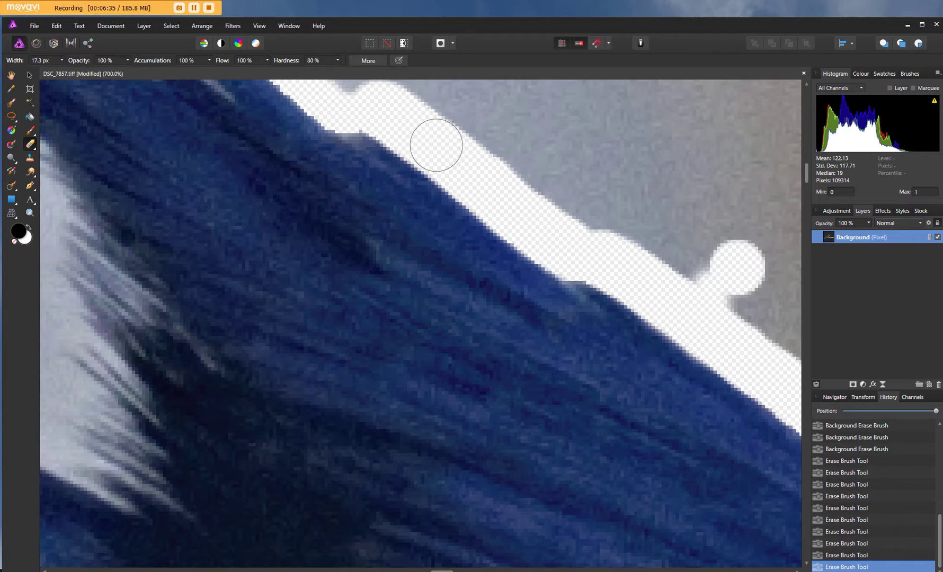
drag(617, 238, 590, 254)
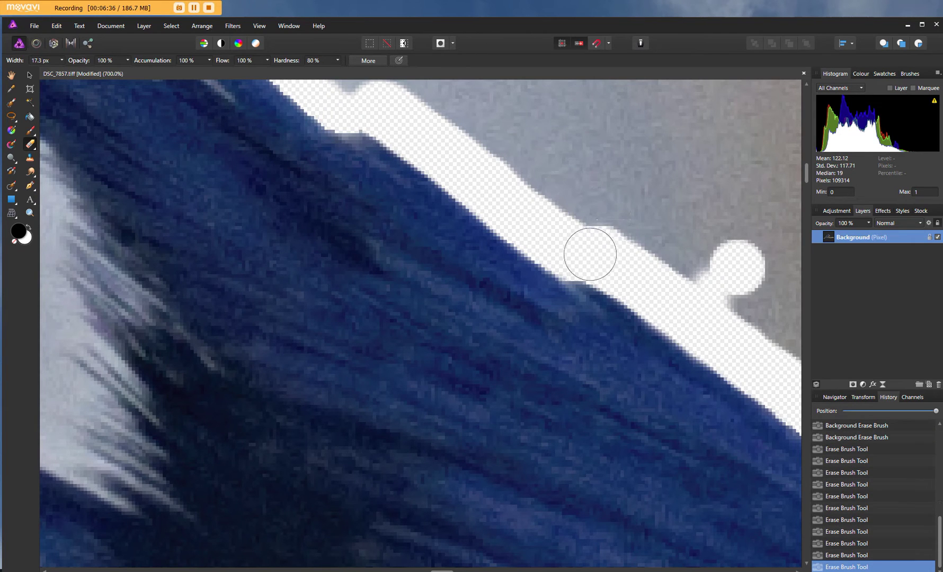
- Erase one more short stretch near the notch in the crest's edge, undoing the test dabs on the background and feathers
click(538, 151)
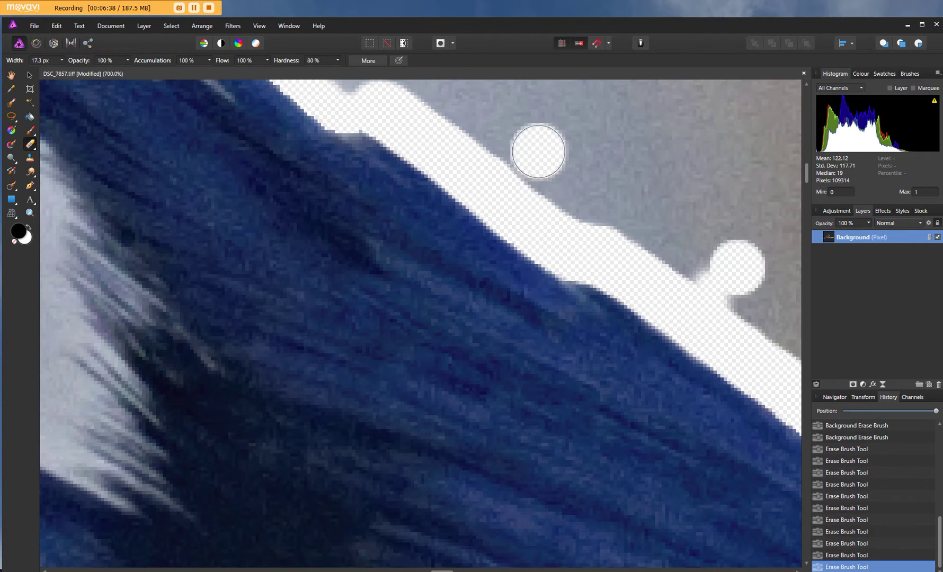
click(441, 228)
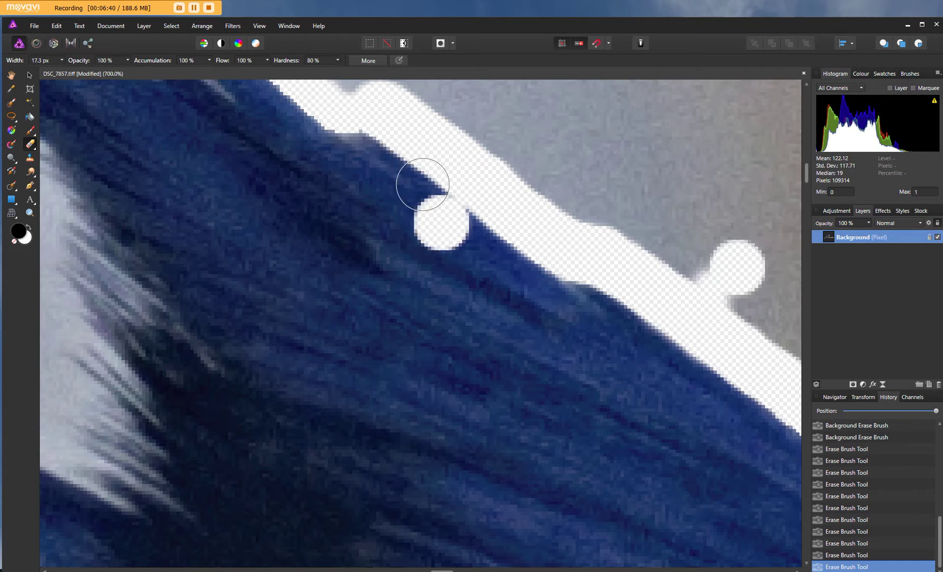
key(ctrl+z)
mouse_move(391, 133)
mouse_down()
mouse_move(364, 101)
mouse_move(422, 130)
mouse_up()
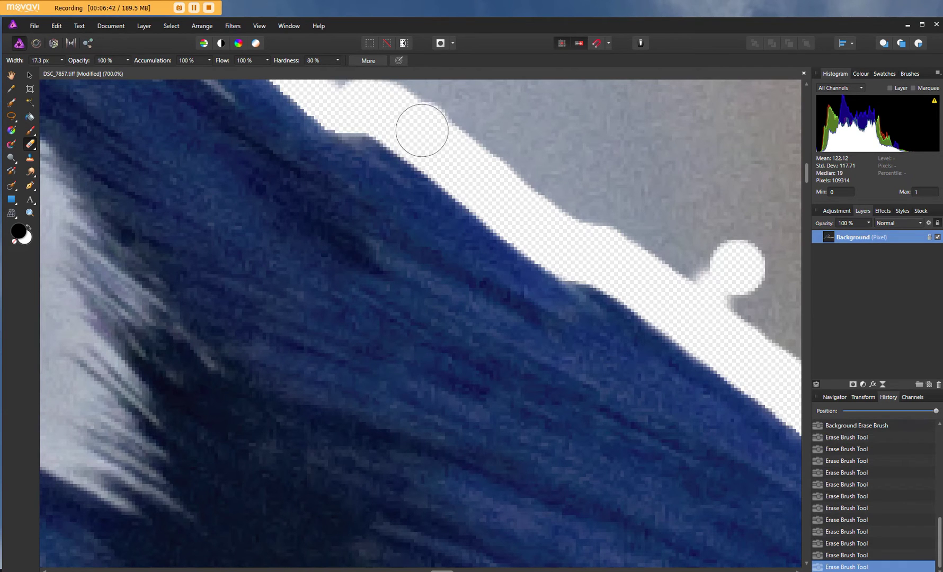
click(275, 343)
key(ctrl+z)
click(62, 185)
key(ctrl+z)
- Examine the whole bird and branch at 25% zoom for background still left around the edges
click(30, 212)
alt+click(431, 320)
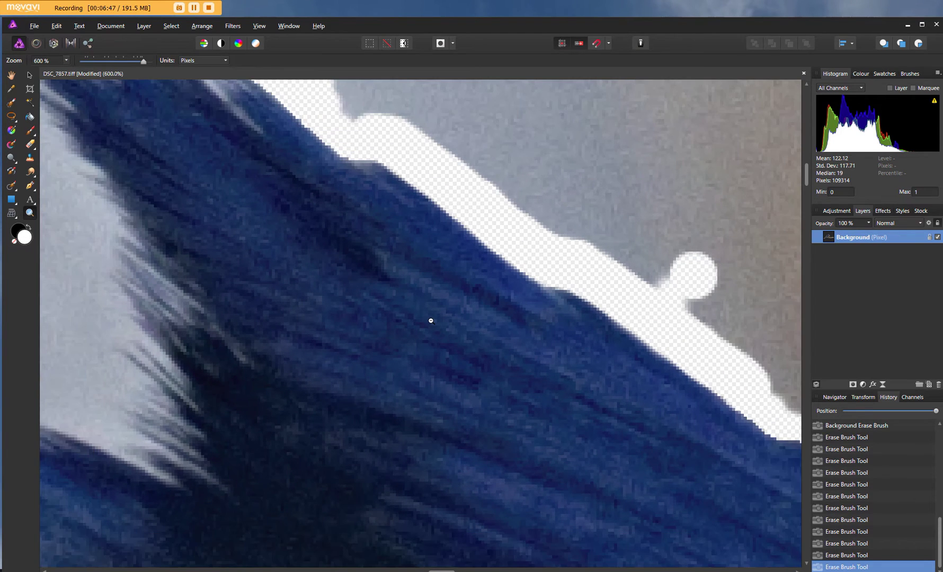
alt+click(431, 321)
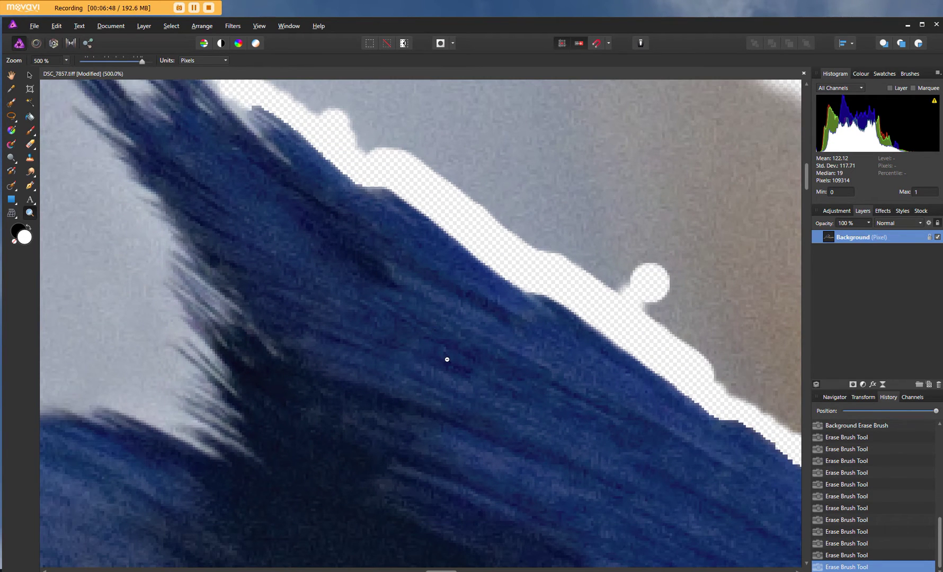
scroll(446, 358, down, 3)
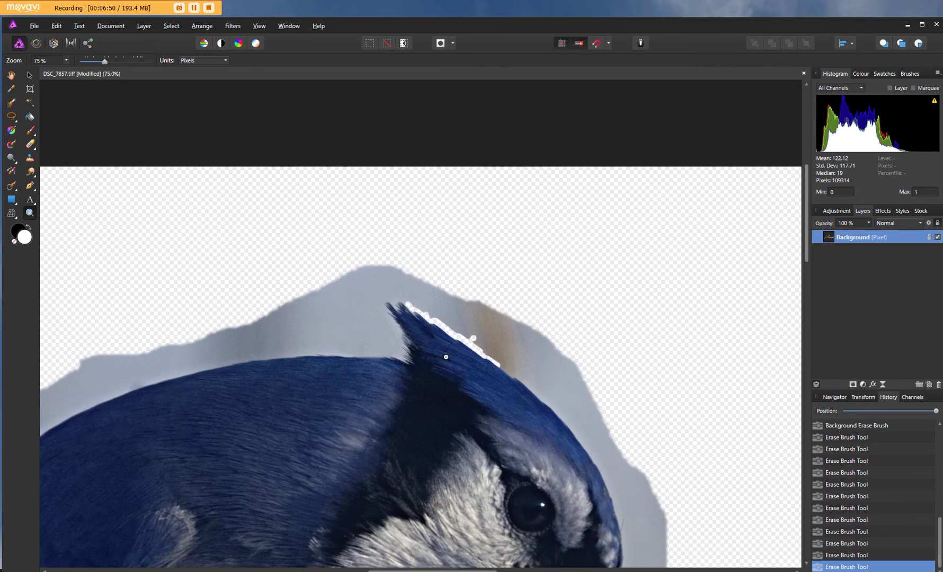
scroll(390, 463, down, 3)
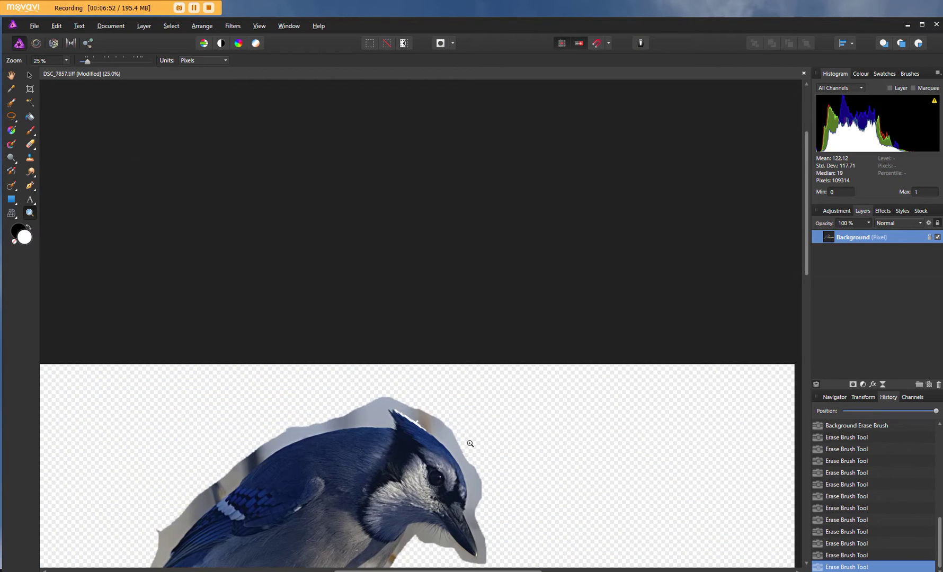
drag(545, 391, 555, 149)
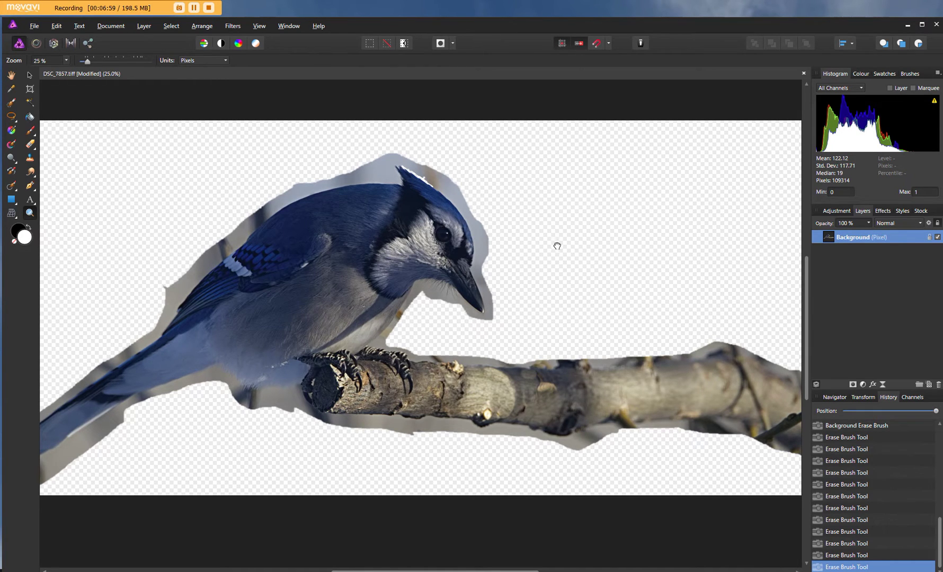
- Fit the whole bird and branch image in view
scroll(575, 300, up, 8)
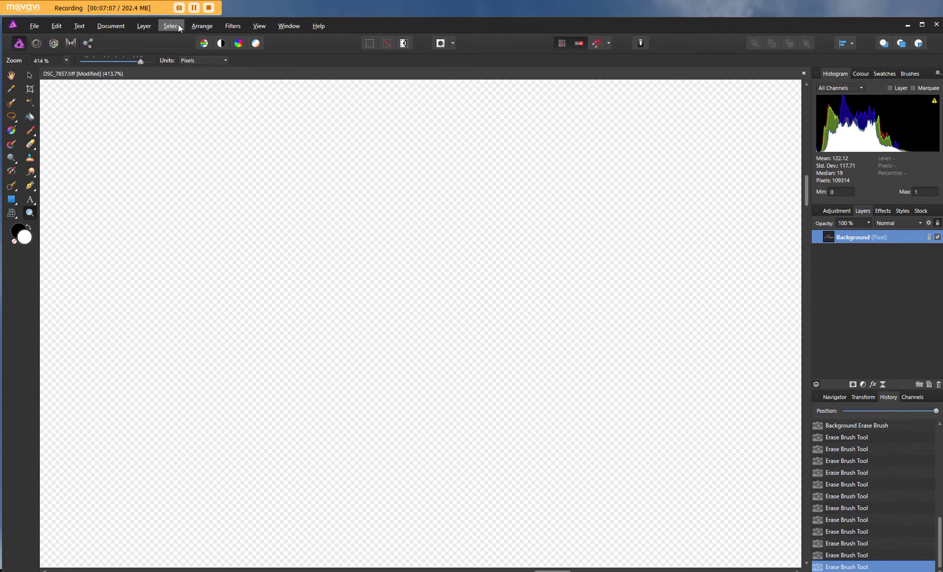
click(265, 26)
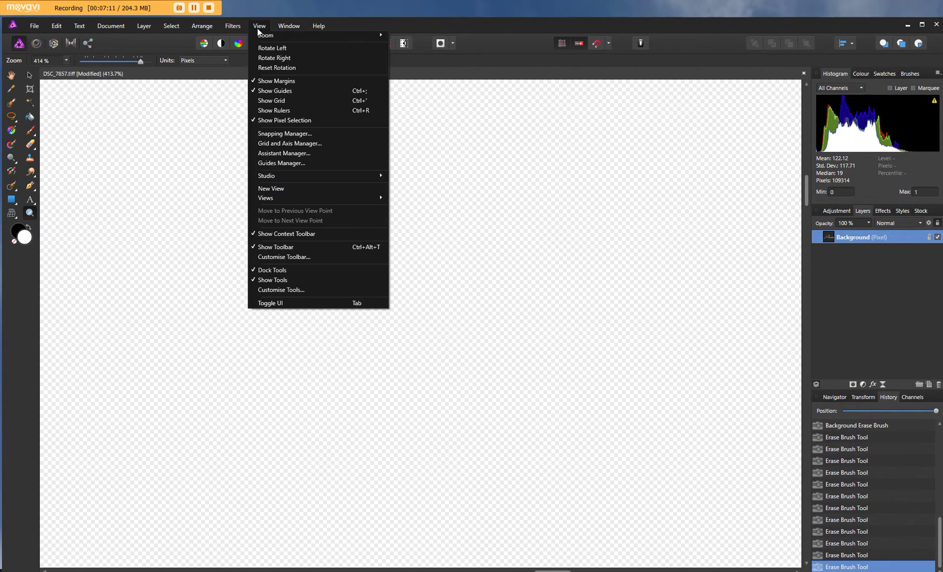
mouse_move(261, 34)
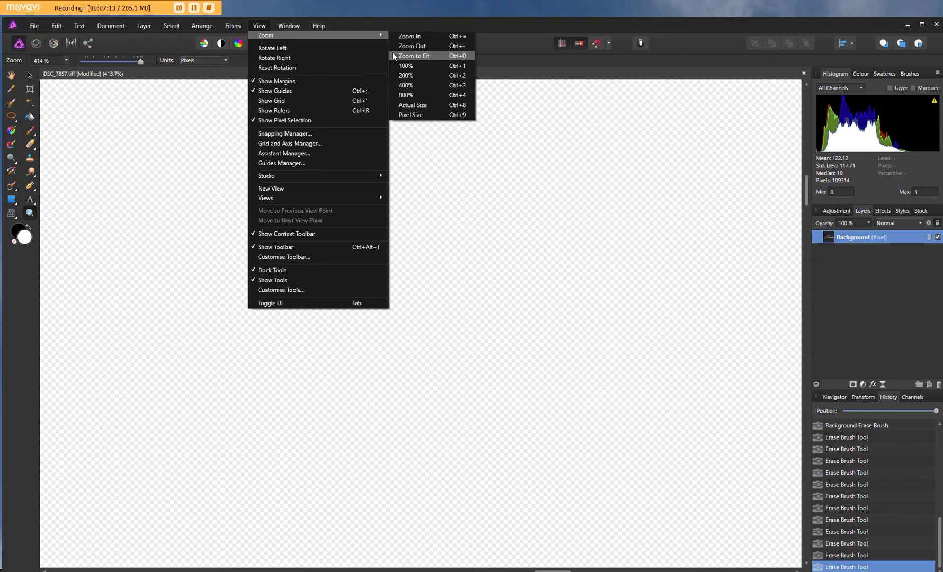
click(426, 56)
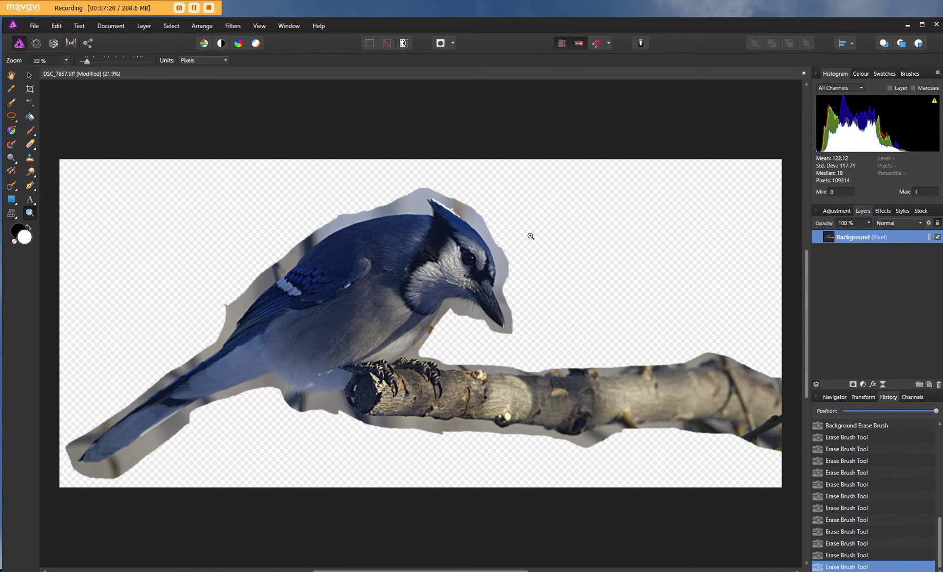
- Widen the Erase Brush to 80.3 px and erase most of the background around the crest and above the bird's back
click(445, 210)
click(446, 210)
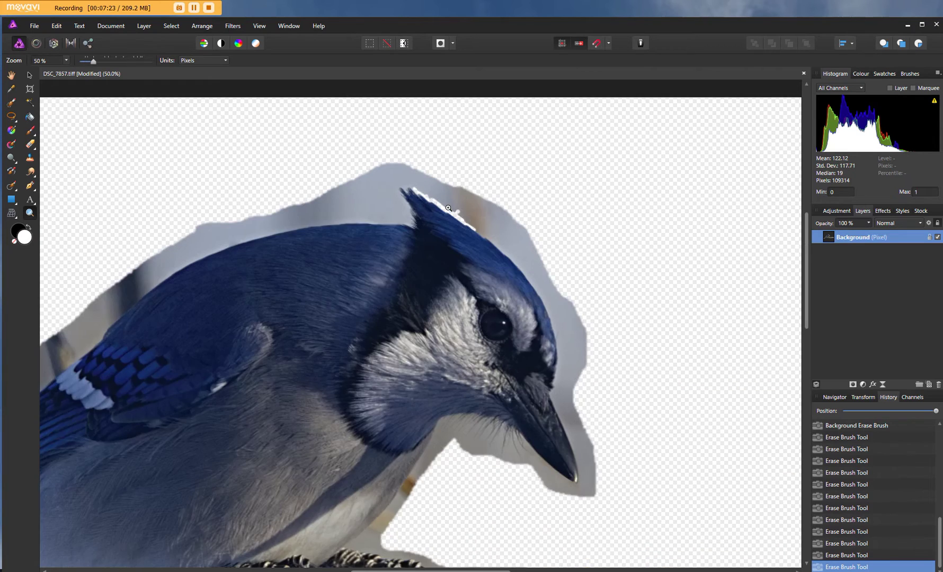
click(447, 208)
click(448, 208)
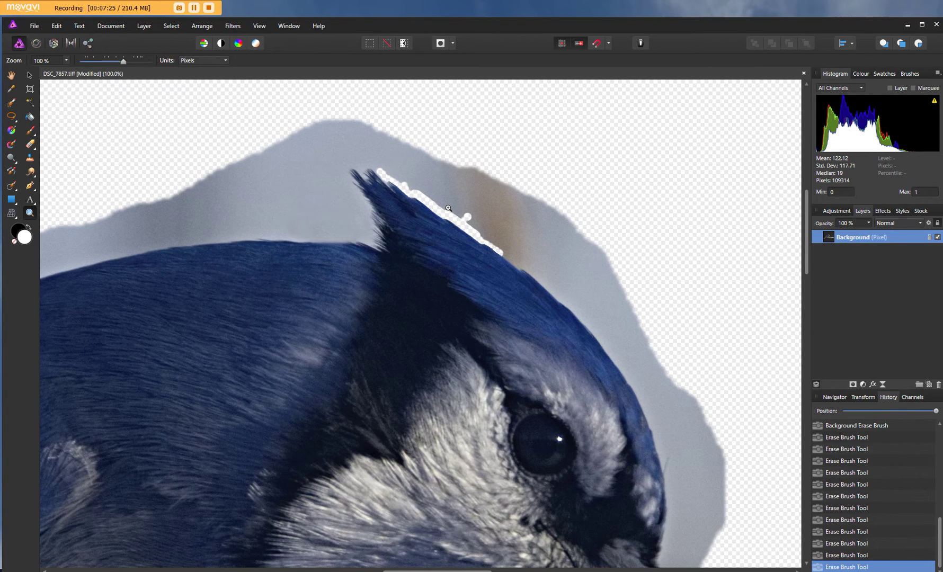
click(441, 204)
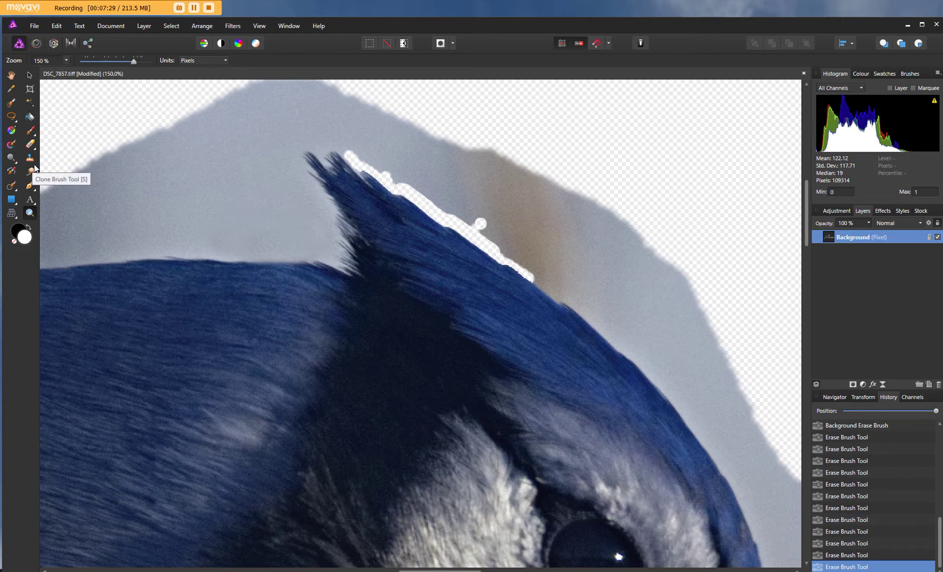
click(30, 145)
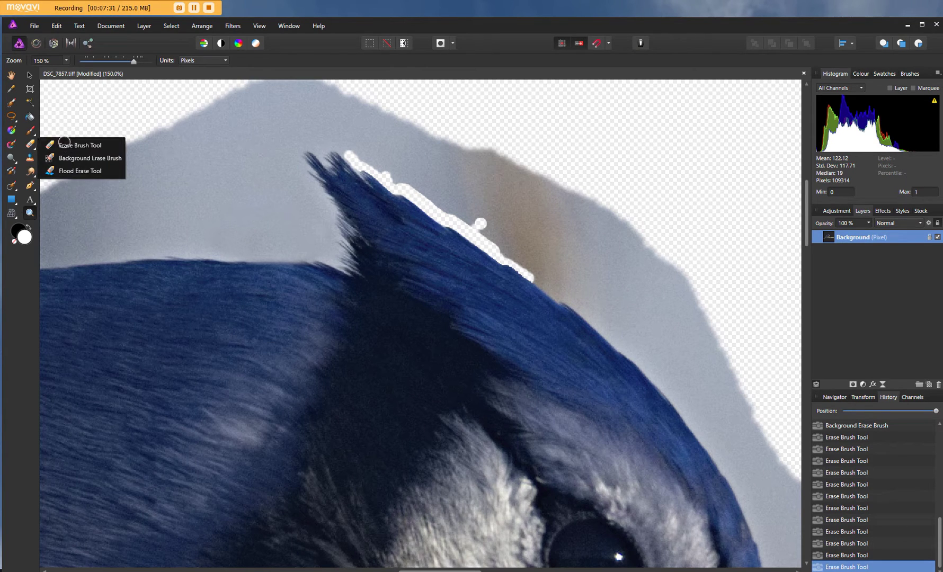
click(66, 145)
key(ctrl+z)
click(571, 218)
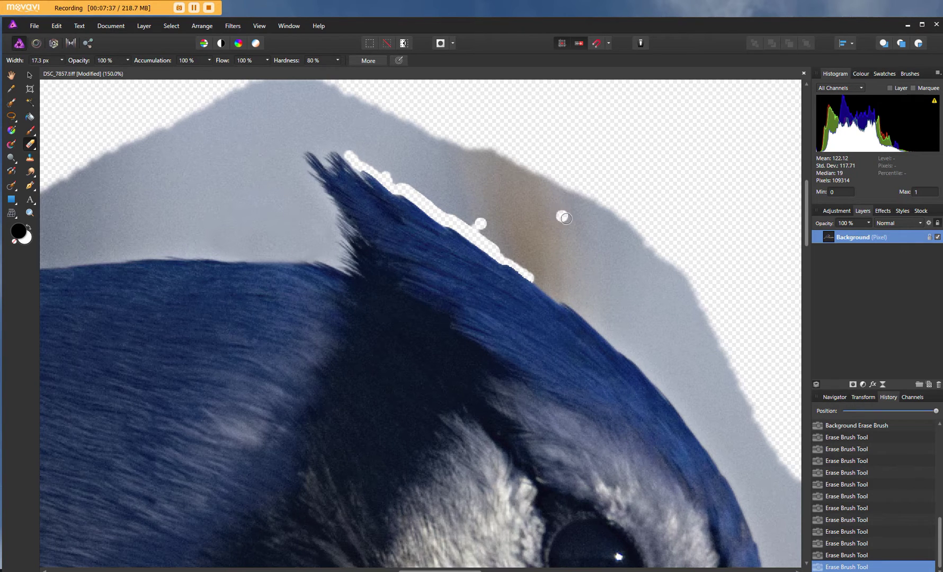
key(bracketright)
mouse_move(571, 223)
mouse_down()
mouse_move(627, 234)
mouse_move(508, 167)
mouse_move(606, 226)
mouse_move(671, 309)
mouse_move(579, 257)
mouse_move(545, 242)
mouse_move(589, 270)
mouse_move(510, 229)
mouse_move(515, 236)
mouse_move(539, 250)
mouse_move(539, 220)
mouse_move(541, 228)
mouse_move(489, 183)
mouse_move(492, 160)
mouse_move(504, 201)
mouse_move(497, 214)
mouse_move(448, 190)
mouse_move(418, 158)
mouse_move(464, 147)
mouse_move(433, 126)
mouse_move(461, 154)
mouse_move(443, 152)
mouse_move(347, 94)
mouse_move(259, 93)
mouse_move(171, 121)
mouse_move(99, 161)
mouse_move(64, 197)
mouse_move(99, 207)
mouse_move(124, 182)
mouse_move(251, 121)
mouse_move(232, 184)
mouse_move(203, 200)
mouse_move(67, 209)
mouse_move(55, 219)
mouse_move(59, 227)
mouse_move(296, 224)
mouse_move(244, 128)
mouse_move(326, 110)
mouse_move(408, 158)
mouse_up()
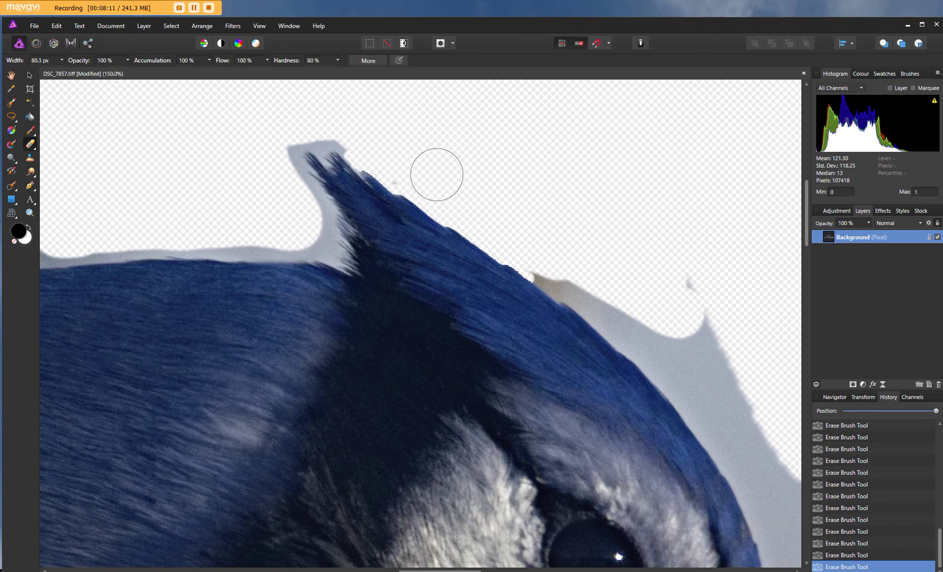
- Erase the leftover specks near the crest and trim the background band along the top of the head
drag(435, 172, 406, 167)
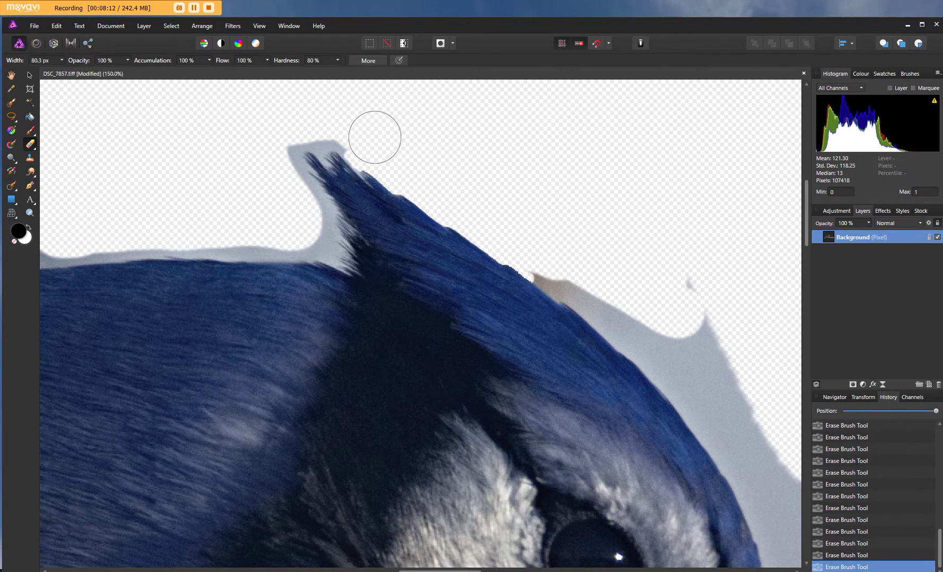
drag(270, 158, 269, 151)
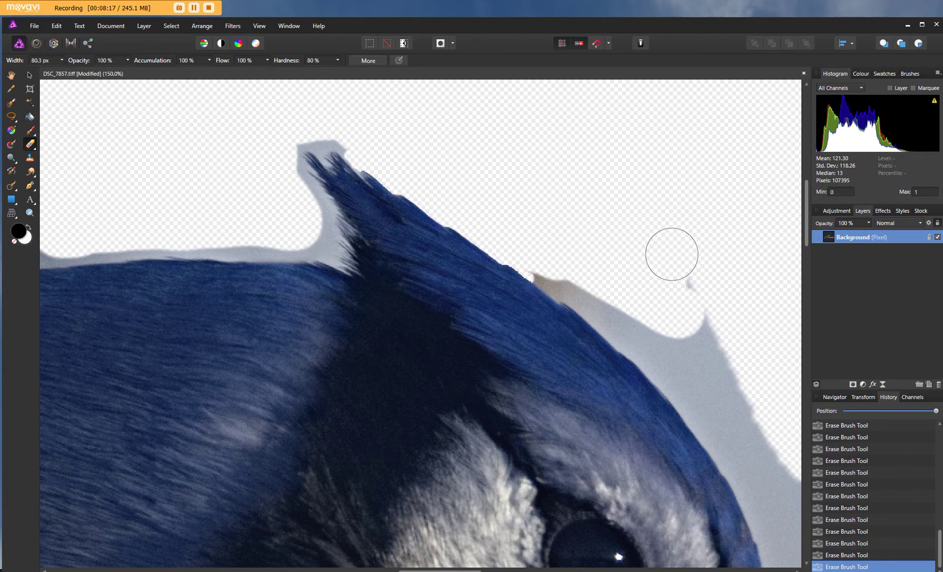
mouse_move(693, 273)
mouse_down()
mouse_move(710, 306)
mouse_move(712, 343)
mouse_move(657, 325)
mouse_move(548, 250)
mouse_up()
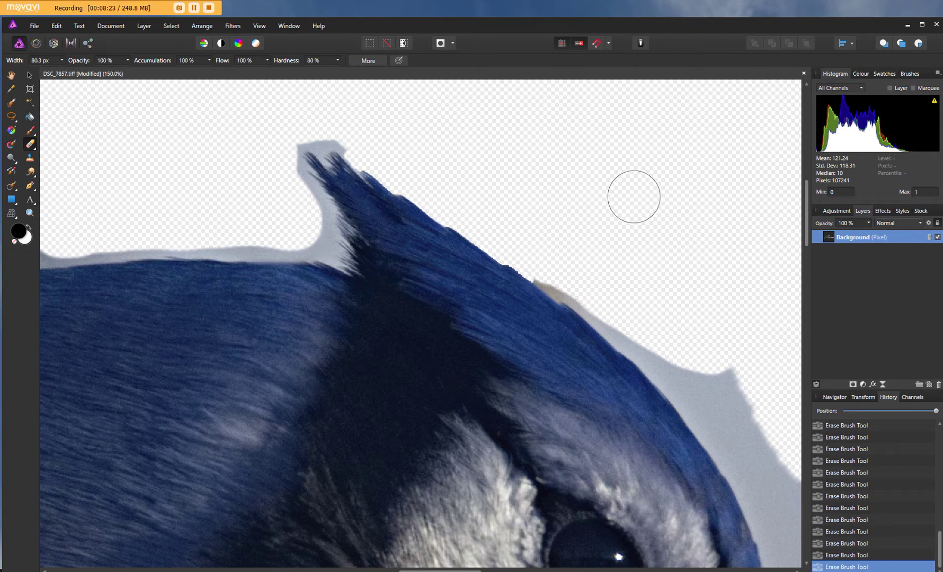
mouse_move(630, 214)
mouse_down()
mouse_move(616, 210)
mouse_move(625, 208)
mouse_up()
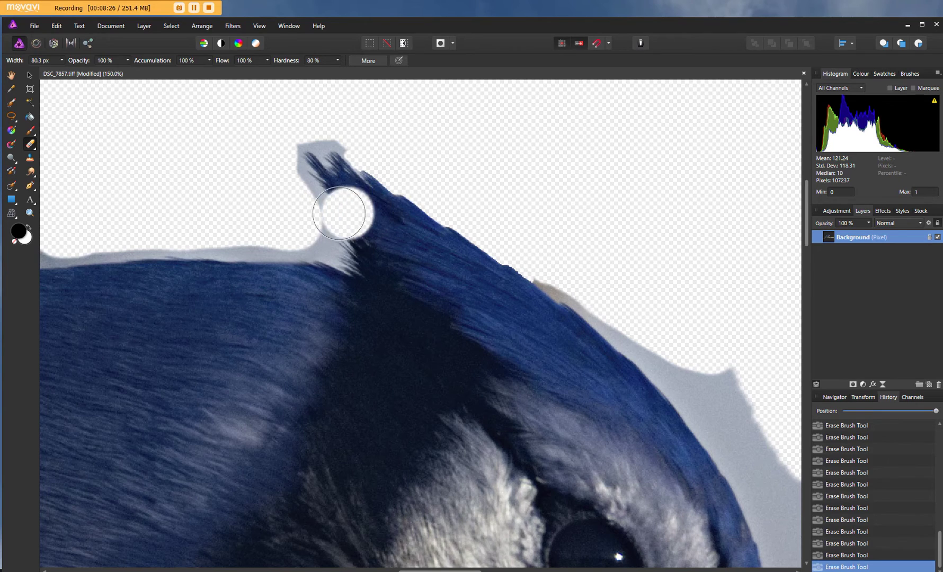
- Switch to the Background Erase Brush for the fine feathers at the crest's tip and rear edge
click(29, 213)
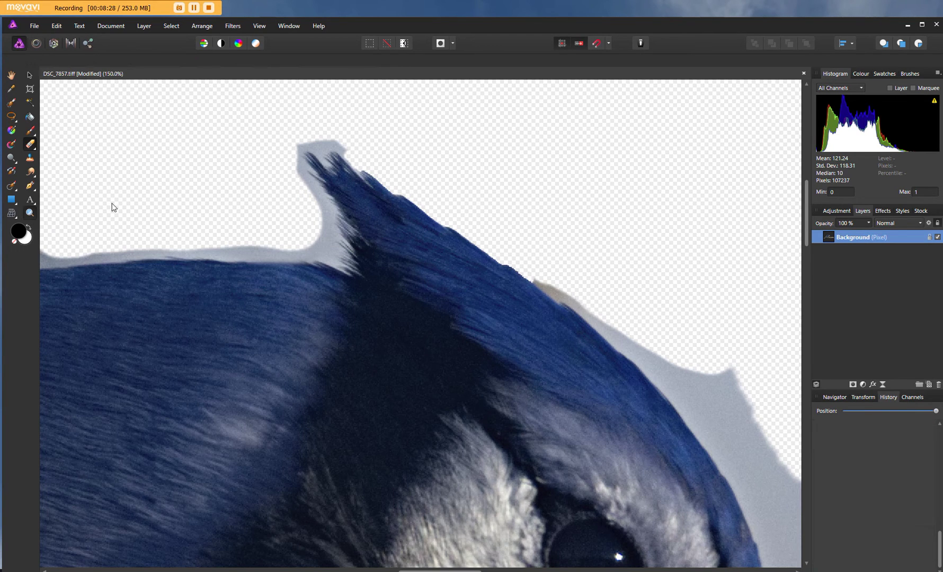
click(331, 193)
click(331, 193)
click(331, 193)
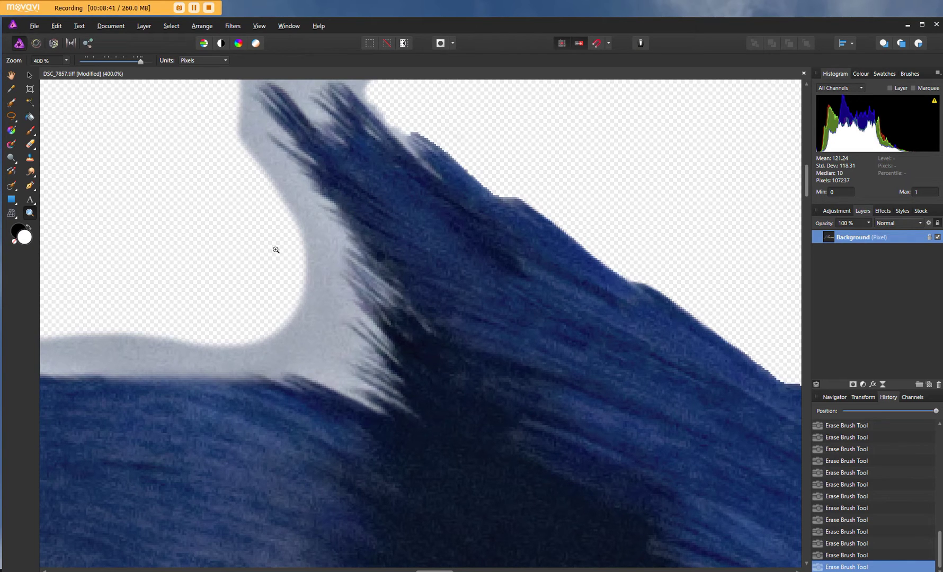
drag(350, 208, 454, 294)
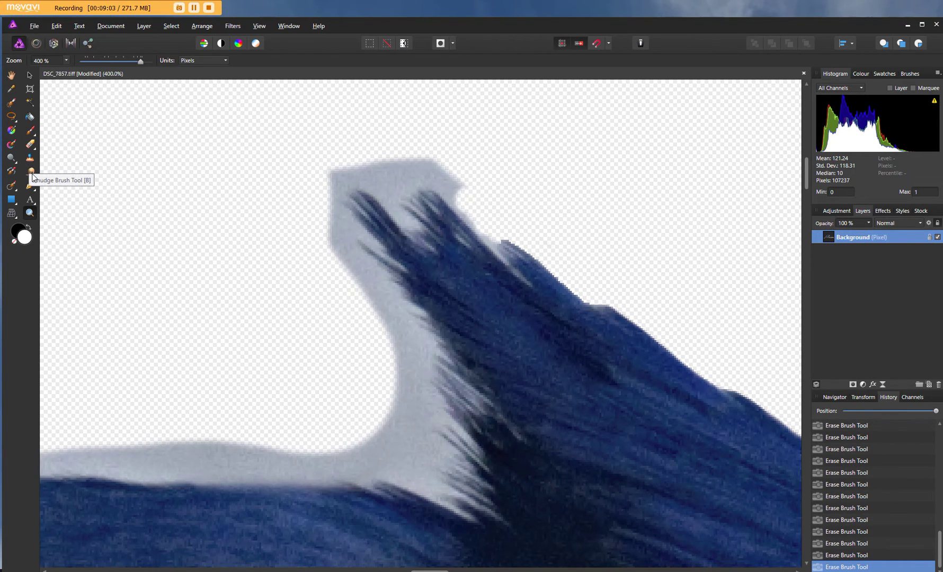
click(30, 143)
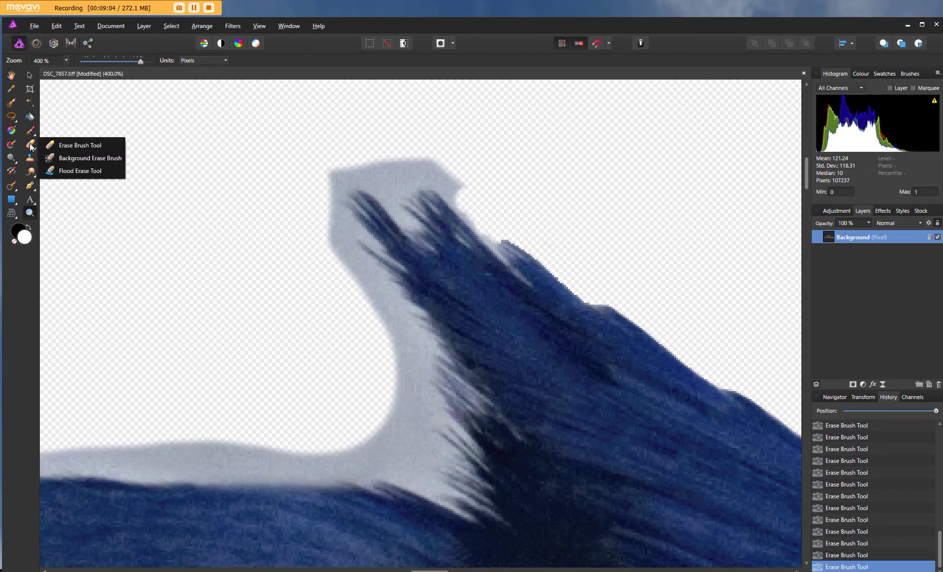
click(69, 158)
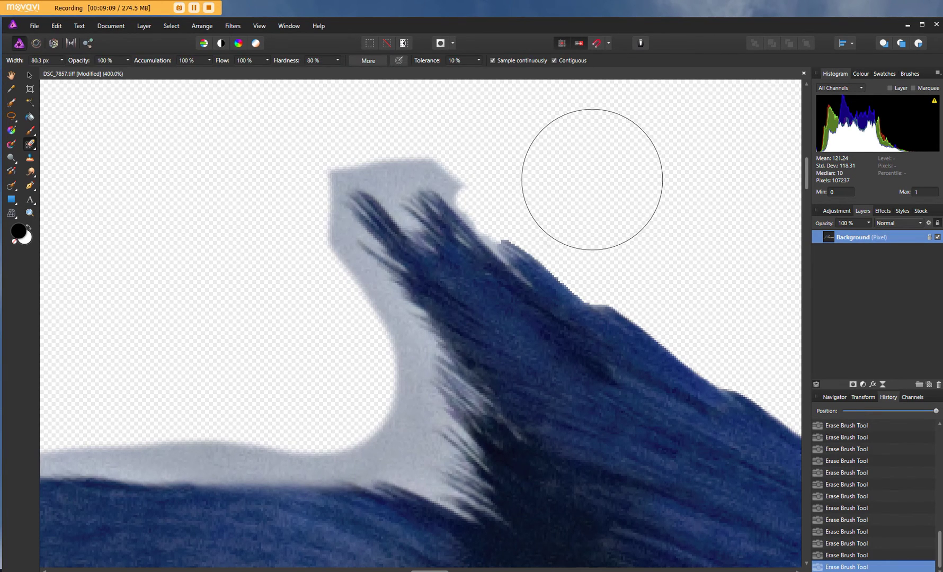
- Narrow the Background Erase Brush to 13.4 px and try it on the background around the crest's tip and rear edge
key(bracketleft)
key(bracketleft)
key(bracketleft)
key(bracketleft)
key(bracketleft)
key(bracketleft)
key(bracketleft)
key(bracketleft)
key(bracketleft)
key(bracketleft)
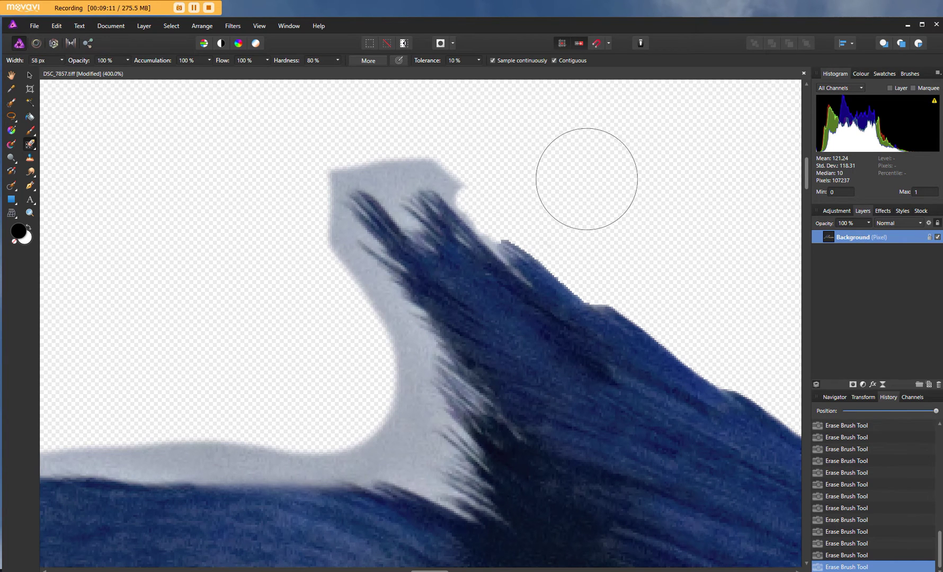
key(bracketleft)
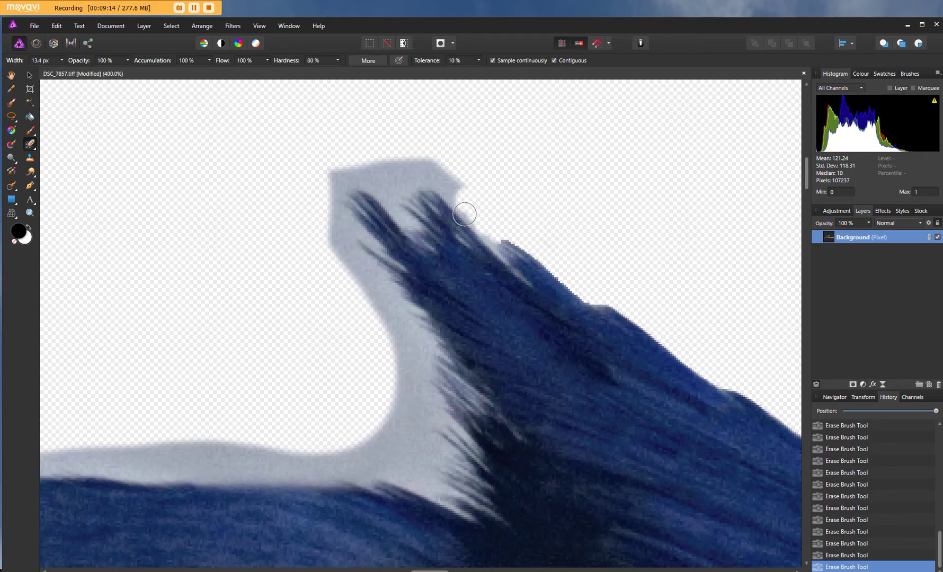
click(464, 214)
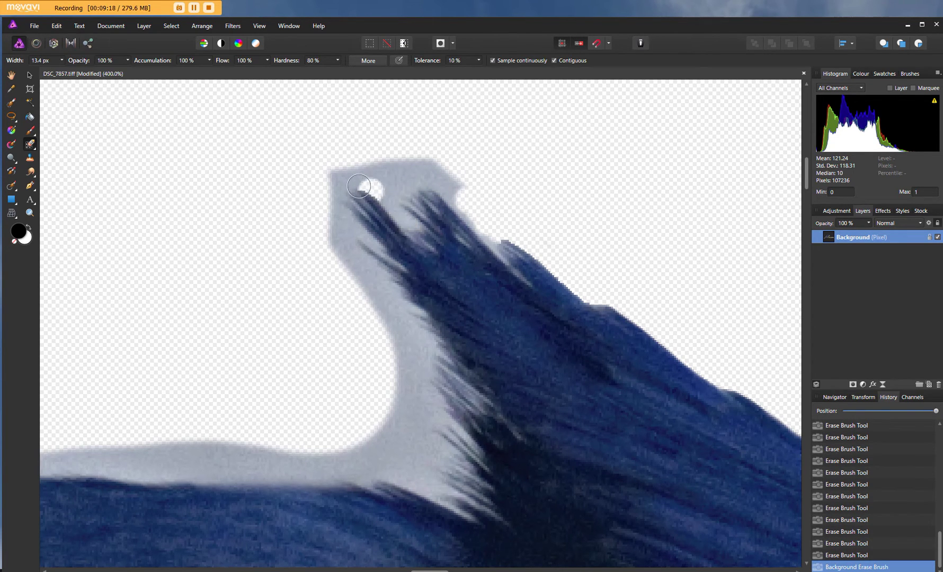
drag(369, 252, 406, 316)
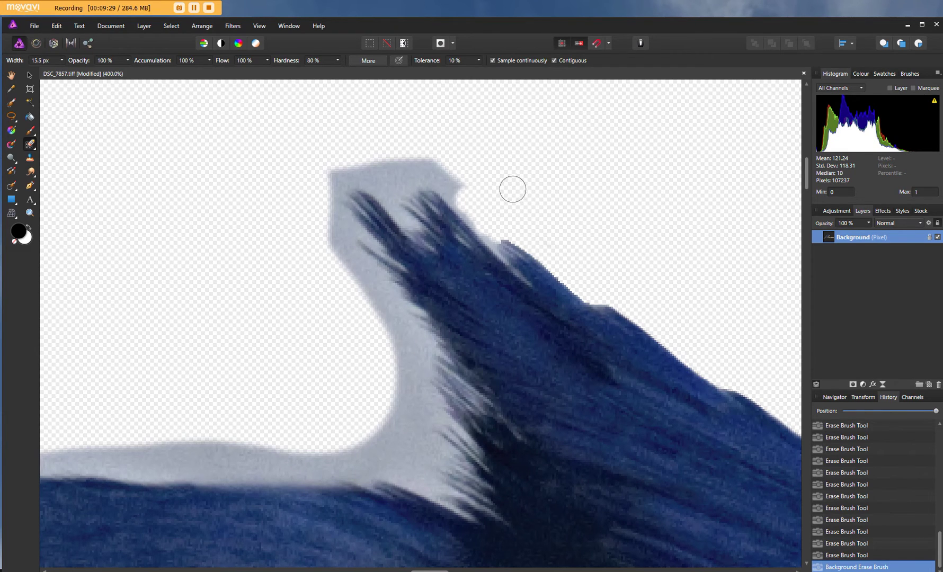
- Try a 35.8 px Background Erase Brush around the crest and along the back, and undo the stroke
key(bracketright)
key(bracketright)
key(bracketright)
key(bracketright)
key(bracketright)
key(bracketright)
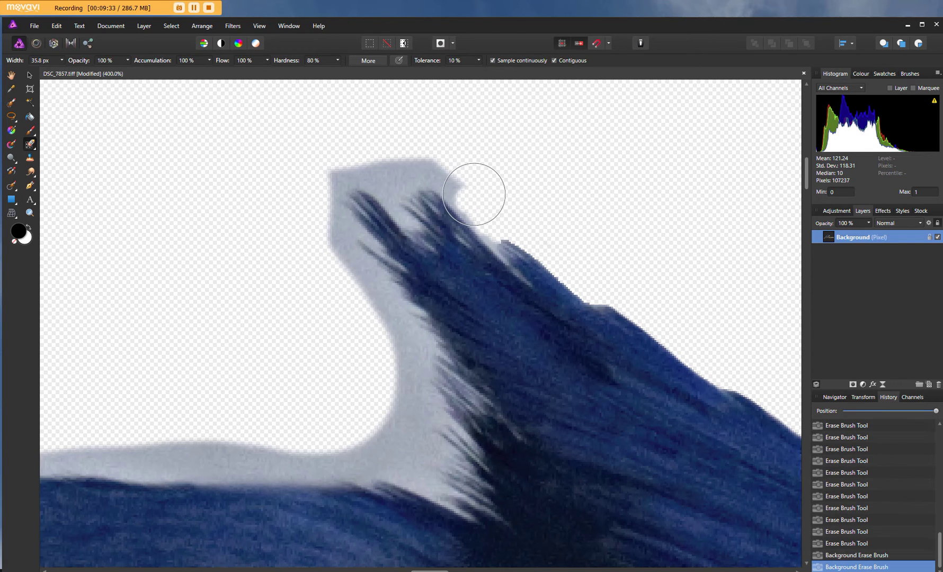
mouse_move(475, 189)
mouse_down()
mouse_move(419, 164)
mouse_move(361, 169)
mouse_move(322, 189)
mouse_move(320, 215)
mouse_move(352, 265)
mouse_move(346, 279)
mouse_move(357, 270)
mouse_move(436, 403)
mouse_move(443, 472)
mouse_move(332, 449)
mouse_move(390, 408)
mouse_move(294, 452)
mouse_move(251, 443)
mouse_move(39, 450)
mouse_move(63, 439)
mouse_move(269, 456)
mouse_move(351, 448)
mouse_move(390, 432)
mouse_move(401, 410)
mouse_move(336, 342)
mouse_move(306, 244)
mouse_move(298, 174)
mouse_move(383, 166)
mouse_move(413, 216)
mouse_move(417, 169)
mouse_move(475, 182)
mouse_move(501, 210)
mouse_move(488, 238)
mouse_move(479, 223)
mouse_move(507, 173)
mouse_move(255, 140)
mouse_up()
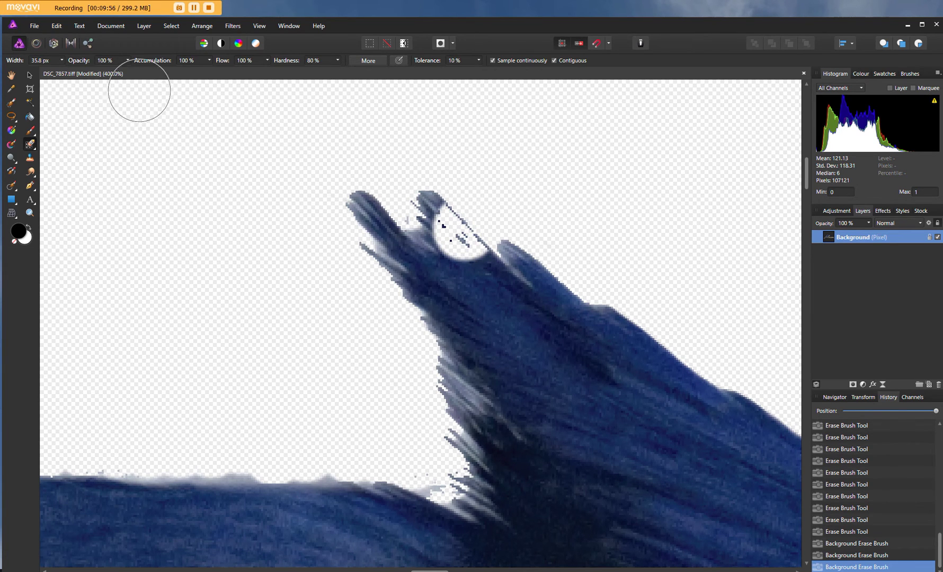
click(58, 26)
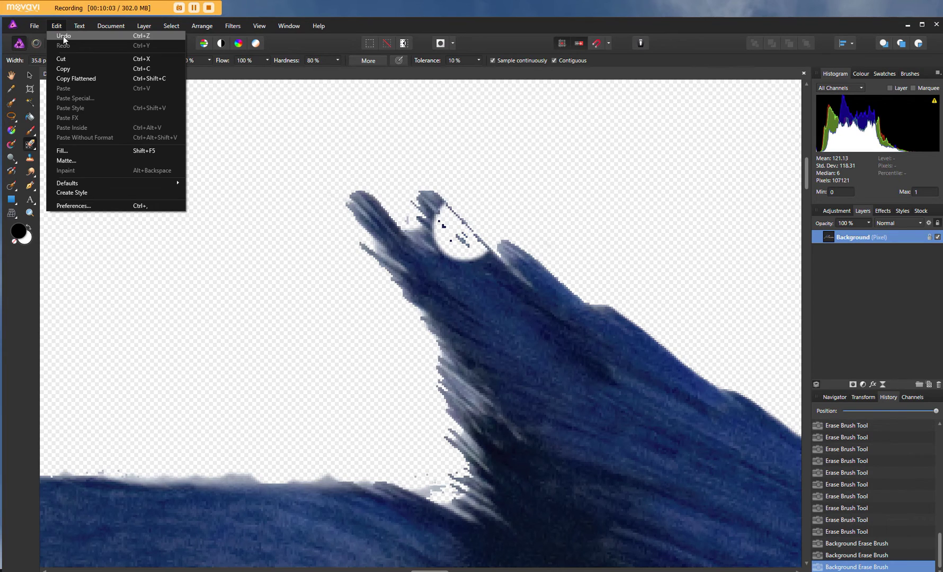
click(64, 36)
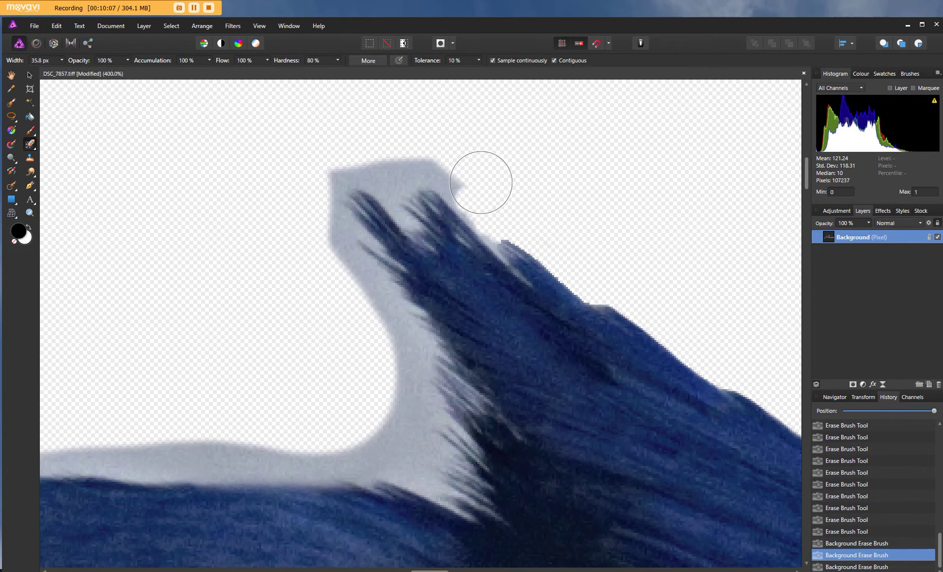
key(ctrl+shift+z)
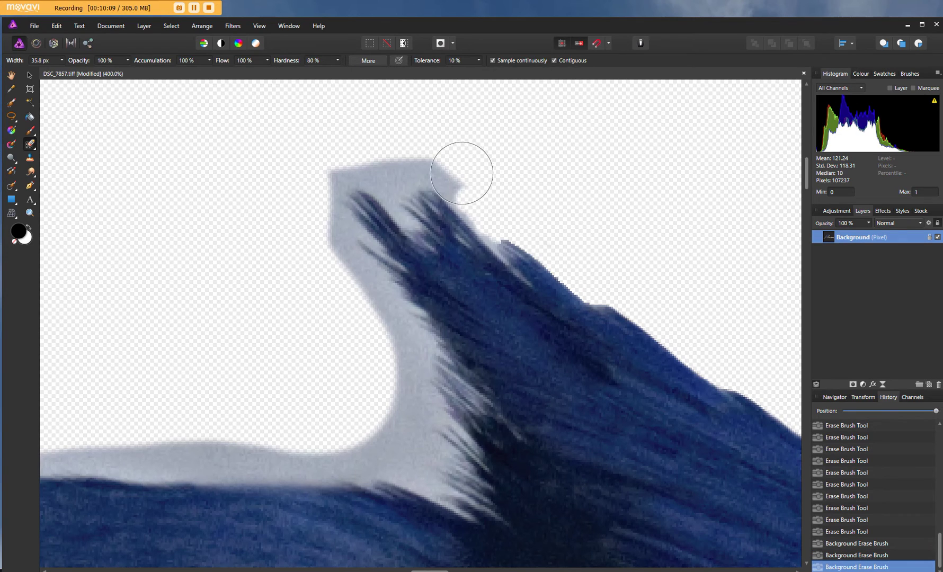
- Reduce the Background Erase Brush to 22 px and erase the background around the crest's tip and between its two tufts
key(bracketleft)
key(bracketleft)
key(bracketleft)
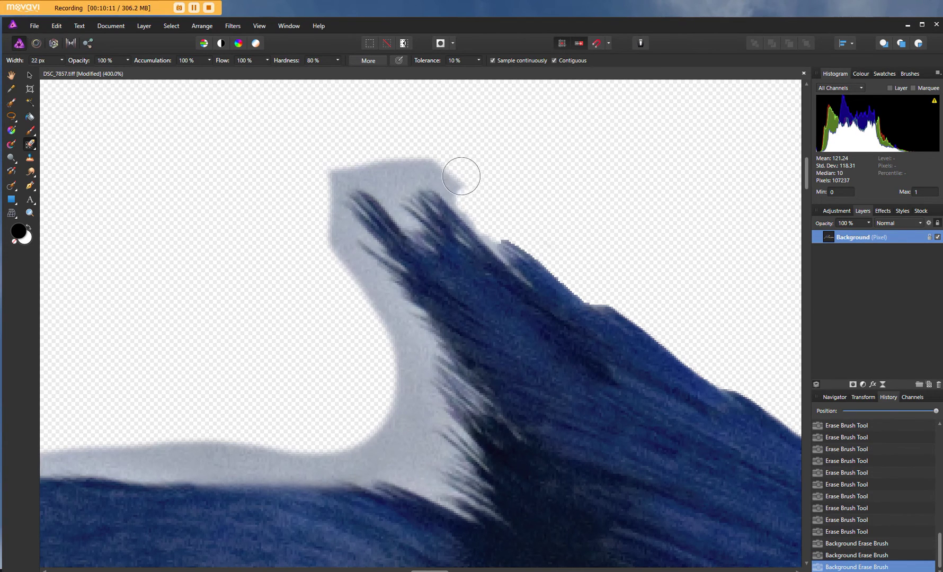
drag(459, 179, 464, 187)
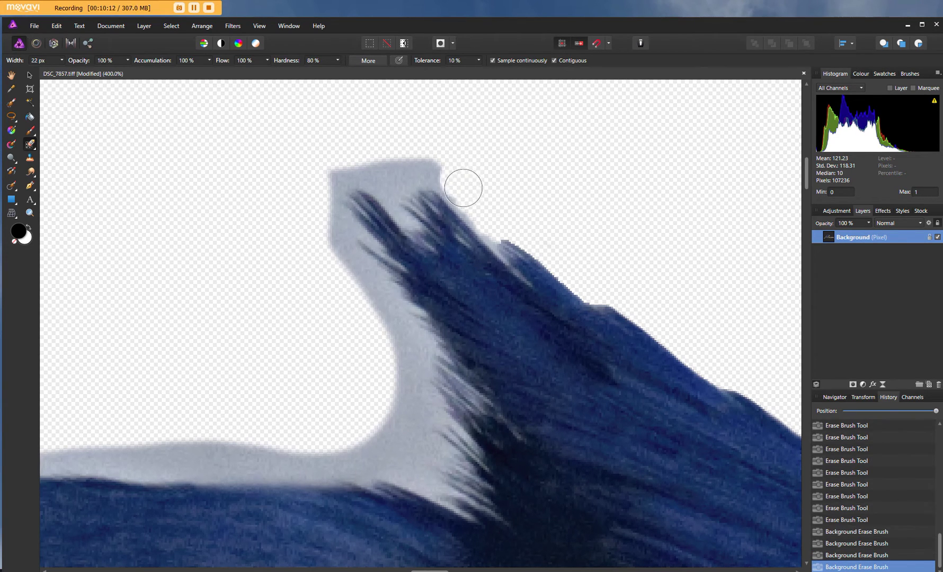
mouse_move(497, 234)
mouse_down()
mouse_move(410, 163)
mouse_move(393, 186)
mouse_move(375, 172)
mouse_move(350, 179)
mouse_move(326, 232)
mouse_move(346, 233)
mouse_move(406, 343)
mouse_up()
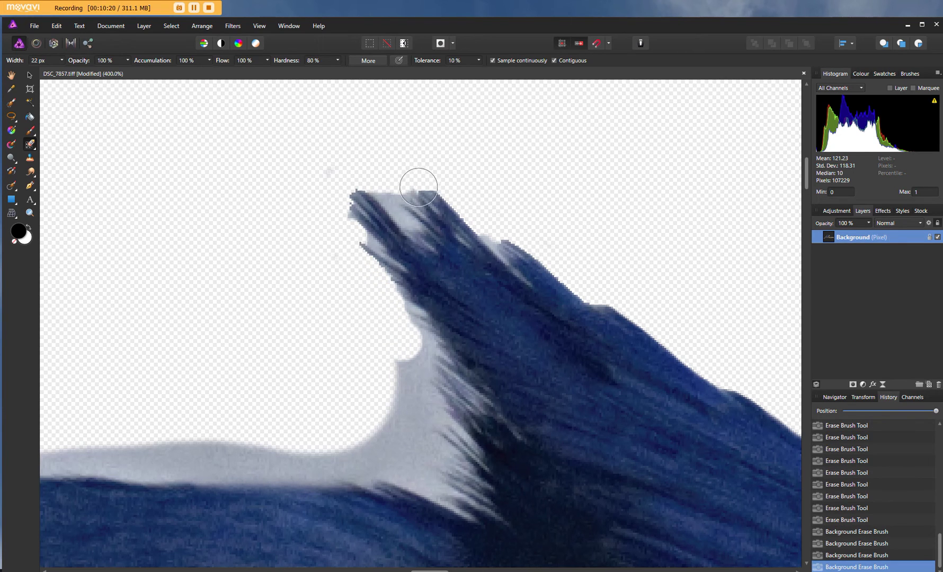
drag(395, 212, 410, 232)
drag(319, 170, 324, 173)
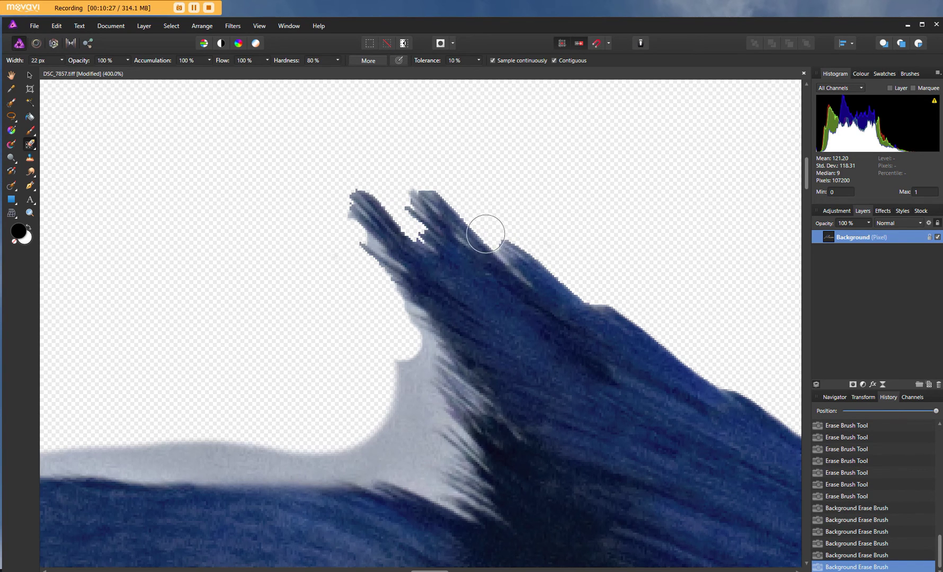
- Try to erase the pale patch in the notch on the crest's outer edge, and undo that stroke
drag(490, 246, 513, 262)
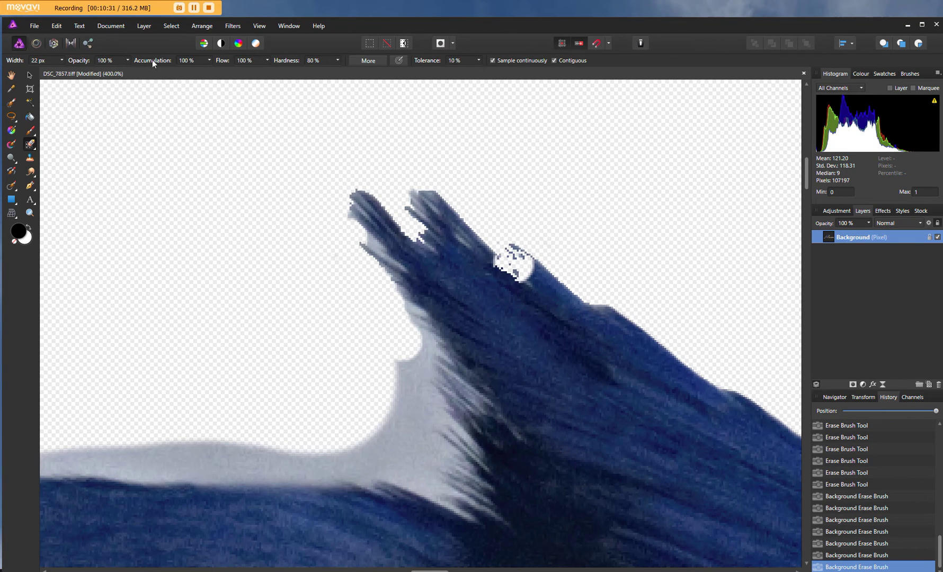
click(57, 25)
click(66, 36)
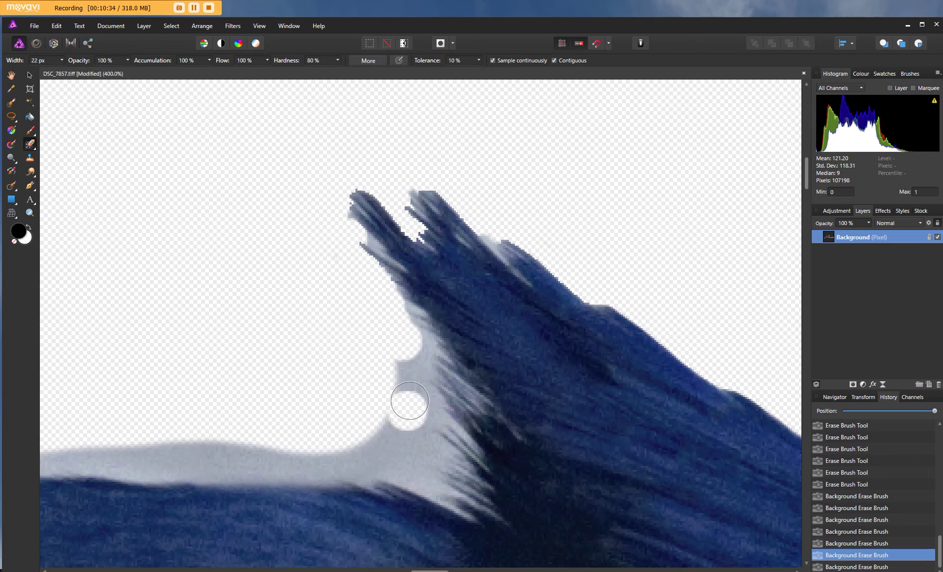
- Erase the pale background between the crest's rear edge and the bird's back with the 22 px Background Erase Brush
mouse_move(402, 358)
mouse_down()
mouse_move(426, 375)
mouse_move(397, 365)
mouse_move(428, 407)
mouse_move(415, 437)
mouse_move(438, 458)
mouse_move(423, 458)
mouse_move(430, 474)
mouse_move(360, 445)
mouse_move(383, 435)
mouse_move(375, 431)
mouse_move(367, 459)
mouse_move(354, 467)
mouse_move(301, 460)
mouse_move(373, 410)
mouse_move(376, 470)
mouse_move(388, 444)
mouse_move(421, 467)
mouse_up()
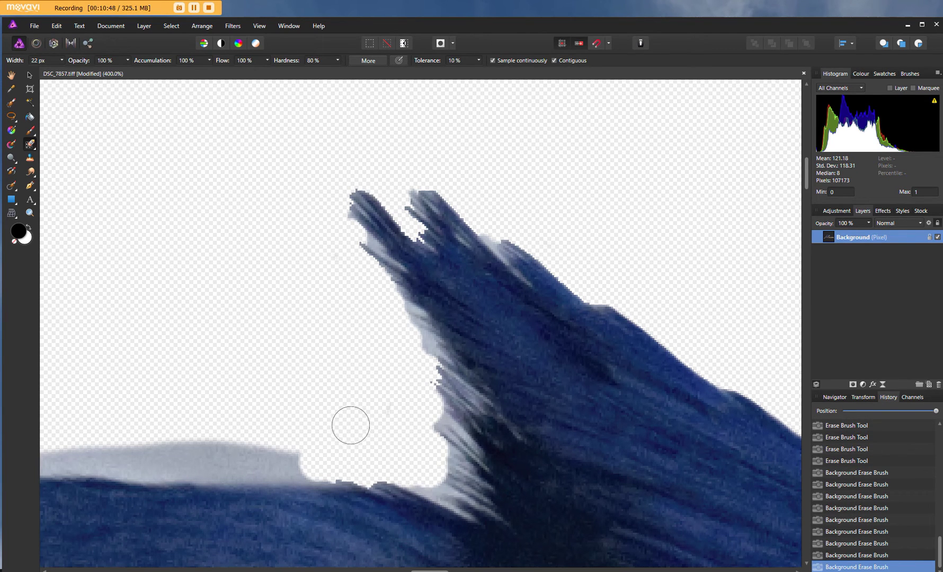
drag(434, 481, 421, 473)
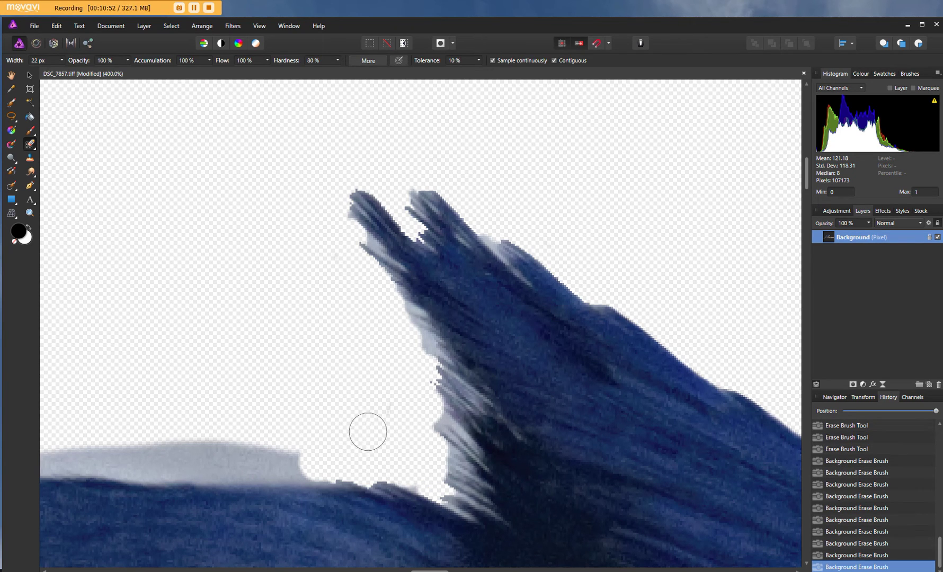
drag(417, 346, 404, 349)
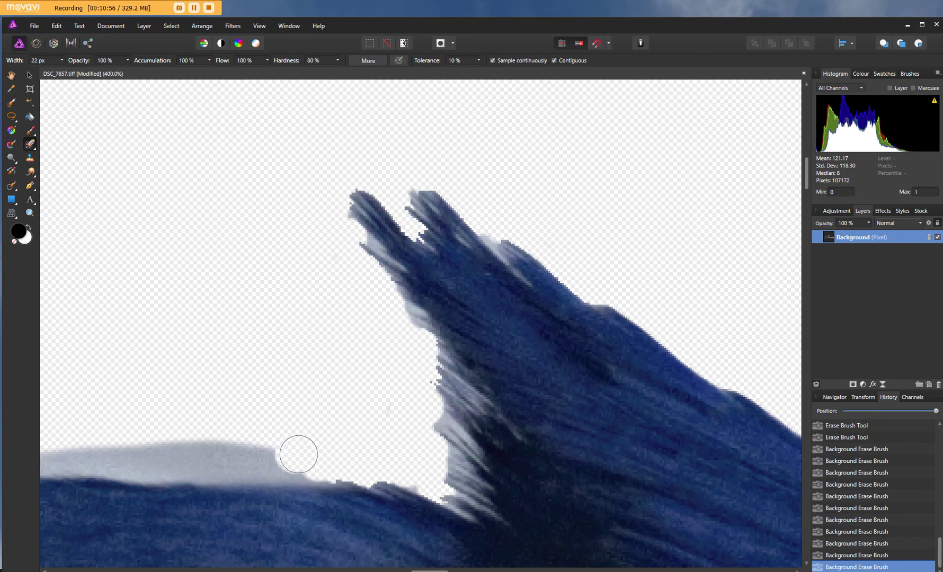
mouse_move(332, 466)
mouse_down()
mouse_move(174, 465)
mouse_move(215, 441)
mouse_move(248, 443)
mouse_move(90, 443)
mouse_up()
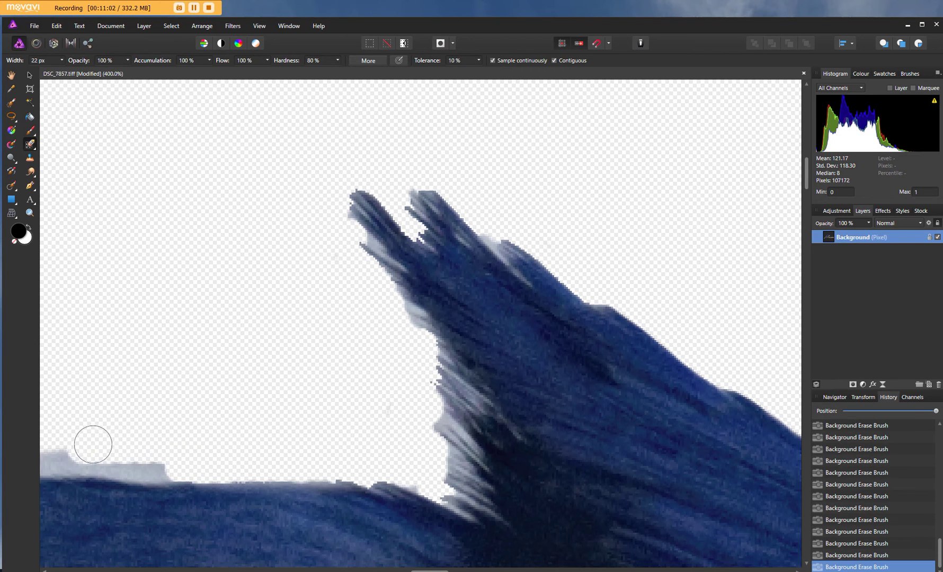
mouse_move(187, 462)
mouse_down()
mouse_move(36, 454)
mouse_move(104, 462)
mouse_move(59, 460)
mouse_up()
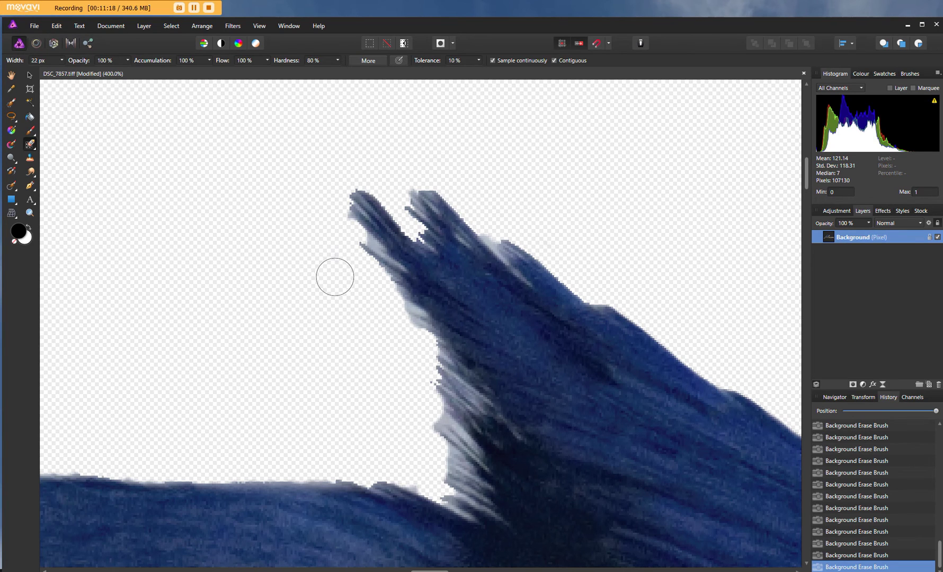
- Reduce the Background Erase Brush to 7 px and clear the pale notch on the crest's outer edge
key(bracketleft)
key(bracketleft)
key(bracketleft)
key(bracketleft)
key(bracketleft)
drag(371, 241, 367, 237)
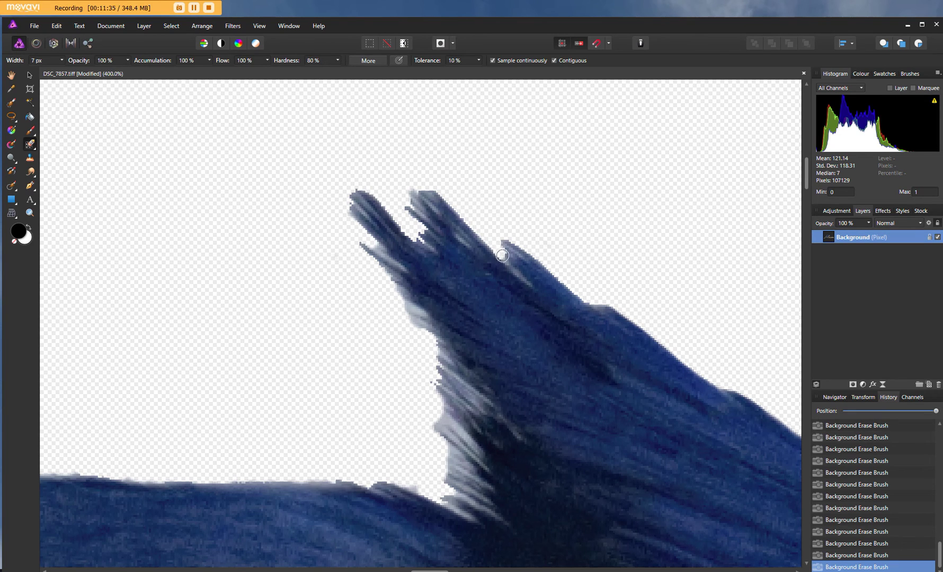
mouse_move(506, 264)
mouse_down()
mouse_move(526, 283)
mouse_move(498, 262)
mouse_move(511, 289)
mouse_up()
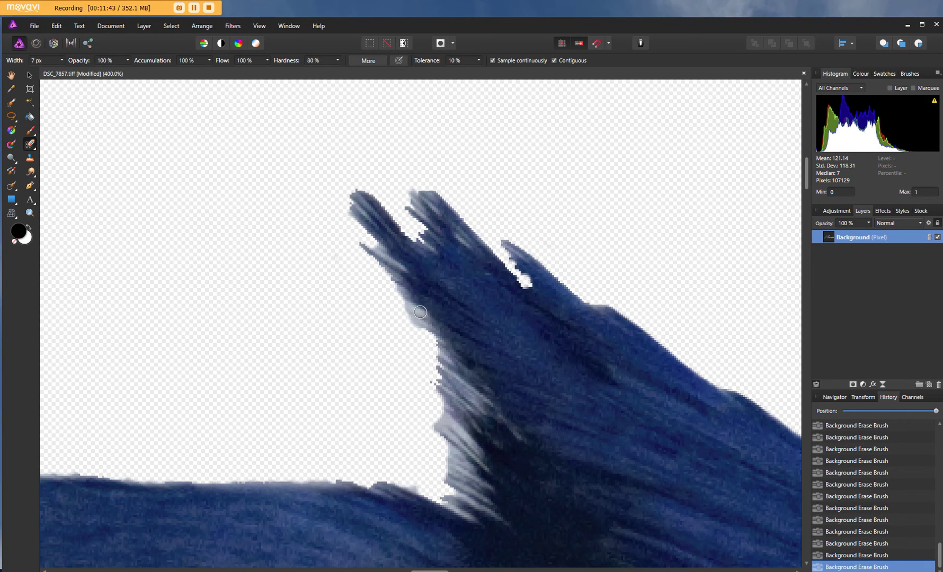
- Erase the pale slivers along the crest's upper rear edge and between the feather tufts at its tip
mouse_move(414, 309)
mouse_down()
mouse_move(366, 292)
mouse_move(392, 292)
mouse_move(387, 265)
mouse_move(398, 266)
mouse_move(354, 228)
mouse_move(370, 209)
mouse_move(350, 186)
mouse_up()
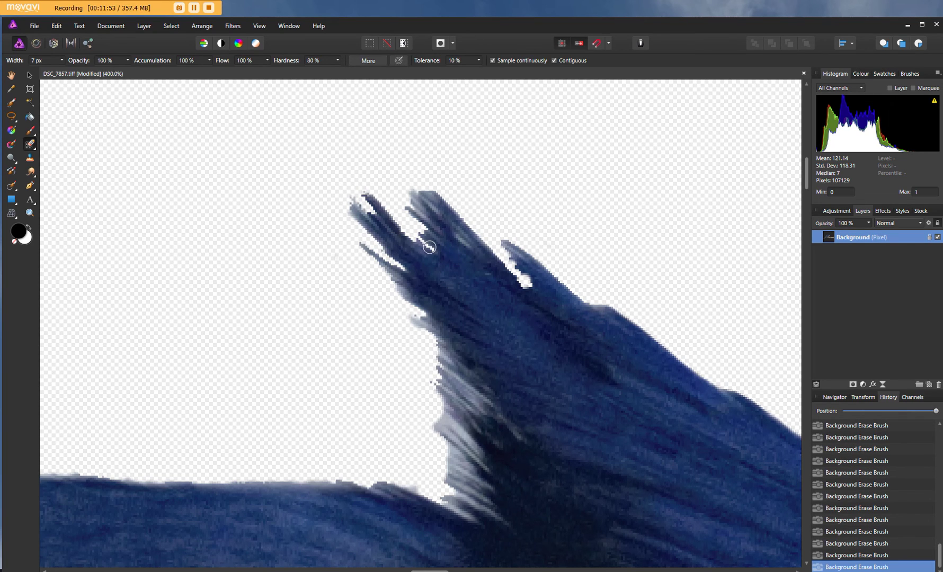
drag(425, 241, 431, 243)
click(464, 241)
mouse_move(433, 199)
mouse_down()
mouse_move(419, 186)
mouse_move(408, 190)
mouse_up()
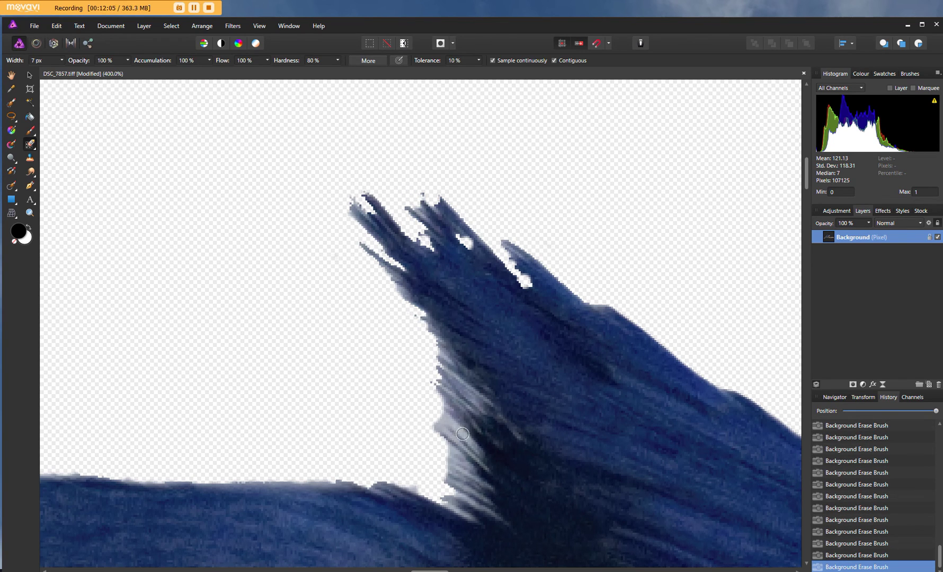
- Erase the pale gaps between the feathers on the crest's lower rear edge, narrowing the Background Erase Brush to 3.7 px
mouse_move(462, 433)
mouse_down()
mouse_move(439, 416)
mouse_move(477, 450)
mouse_move(430, 422)
mouse_move(430, 439)
mouse_move(466, 464)
mouse_move(443, 444)
mouse_move(452, 470)
mouse_move(430, 454)
mouse_move(441, 457)
mouse_move(418, 488)
mouse_move(395, 477)
mouse_move(456, 504)
mouse_move(462, 517)
mouse_move(430, 495)
mouse_move(479, 500)
mouse_move(447, 477)
mouse_up()
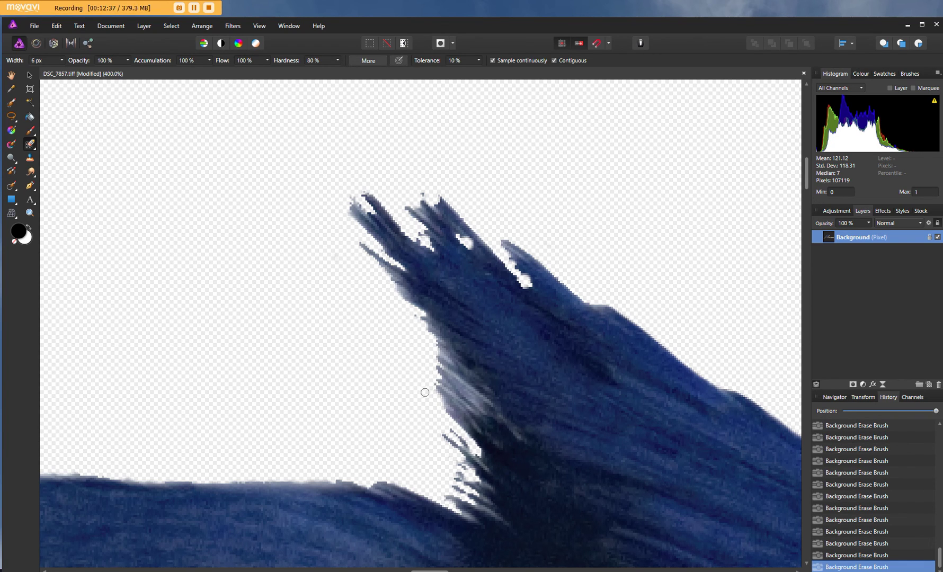
key(bracketleft)
drag(488, 402, 467, 396)
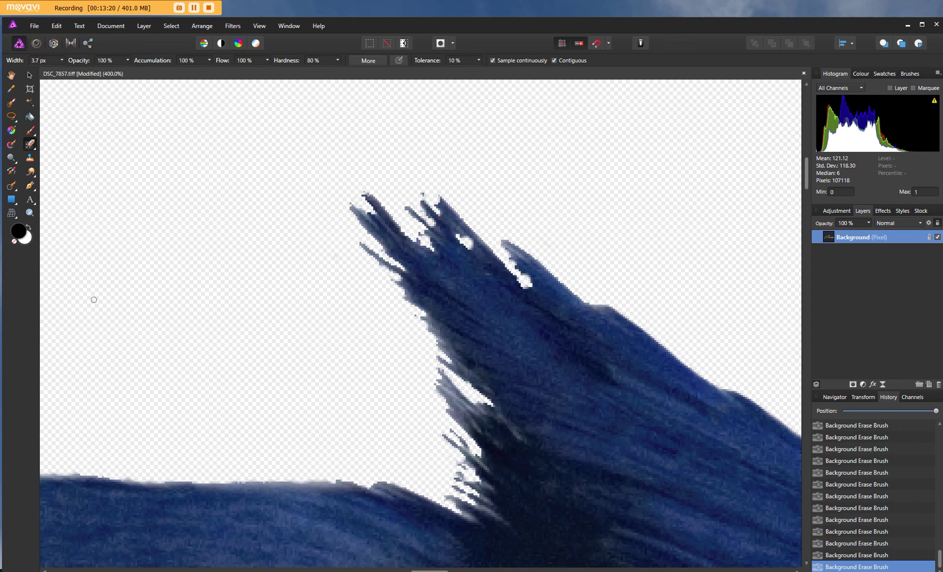
- Use the Smudge Brush to pull the outermost crest feather outward into a soft point and soften the notch beside it
click(31, 171)
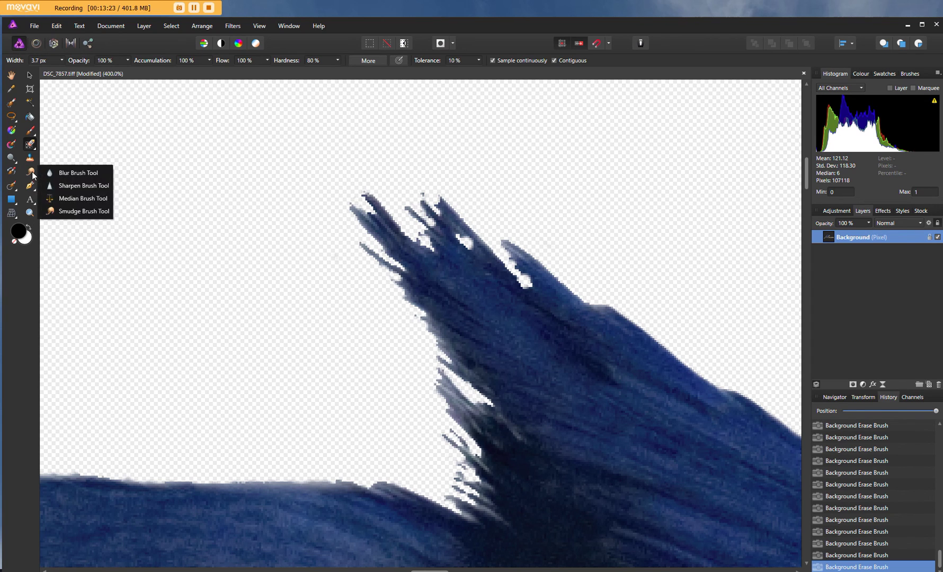
click(68, 212)
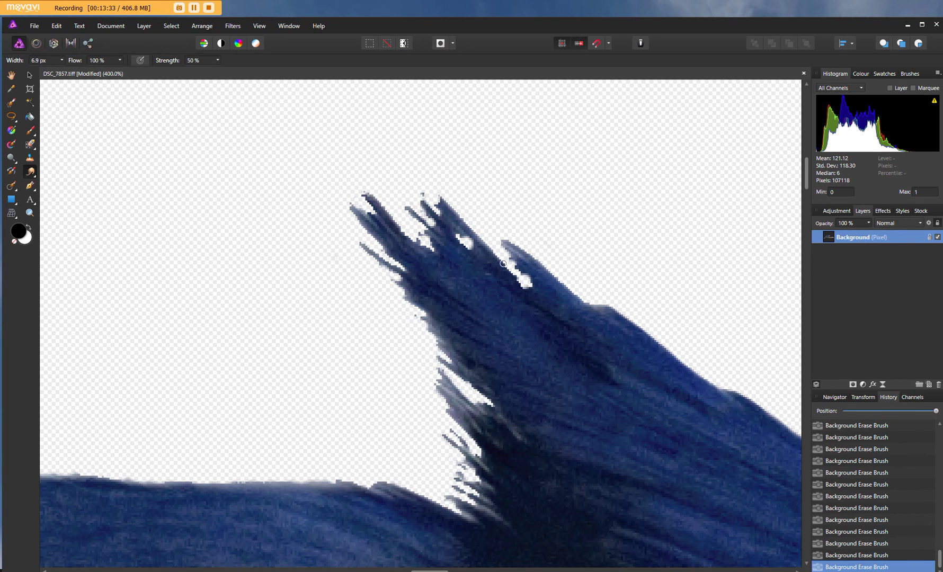
drag(535, 284, 494, 242)
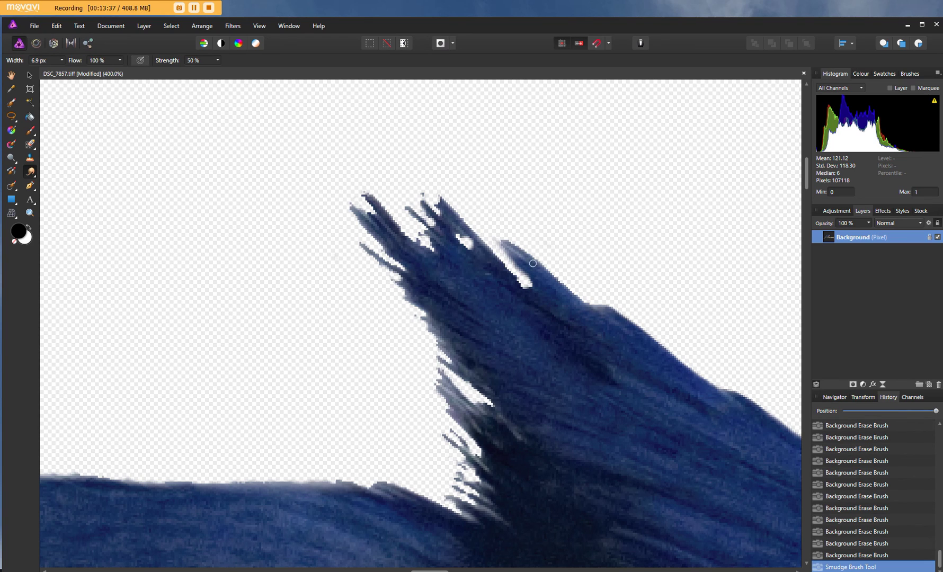
drag(578, 297, 467, 203)
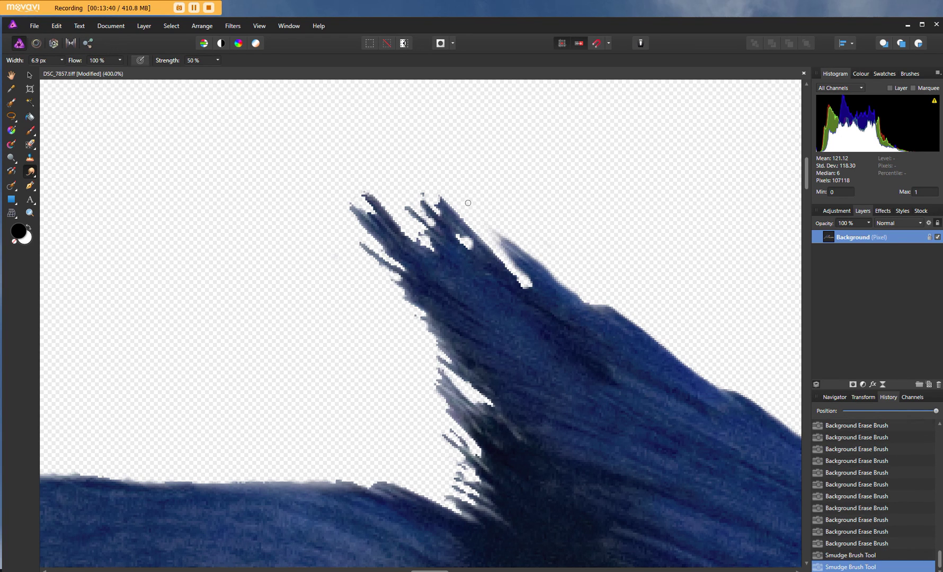
drag(536, 265, 481, 212)
drag(519, 297, 534, 287)
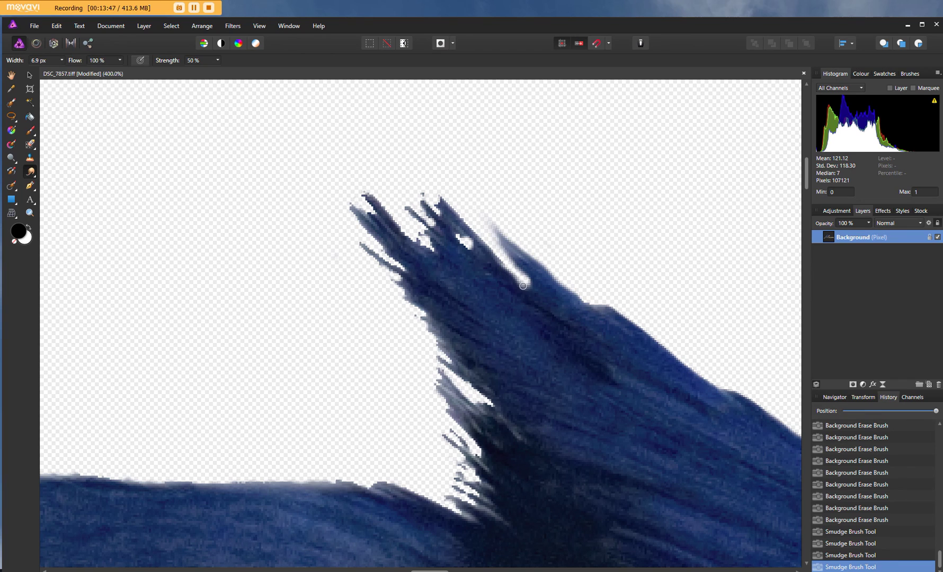
drag(523, 286, 505, 263)
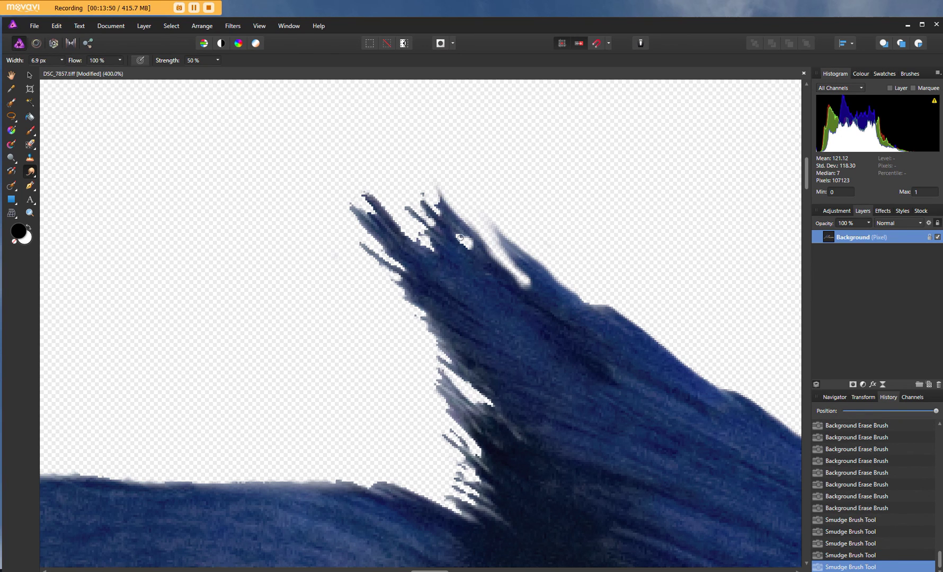
- Smudge the edges of the small hole and the split ends of the crest's middle tuft outward into fine feather tips
drag(464, 238, 440, 209)
drag(470, 241, 442, 218)
drag(468, 250, 461, 242)
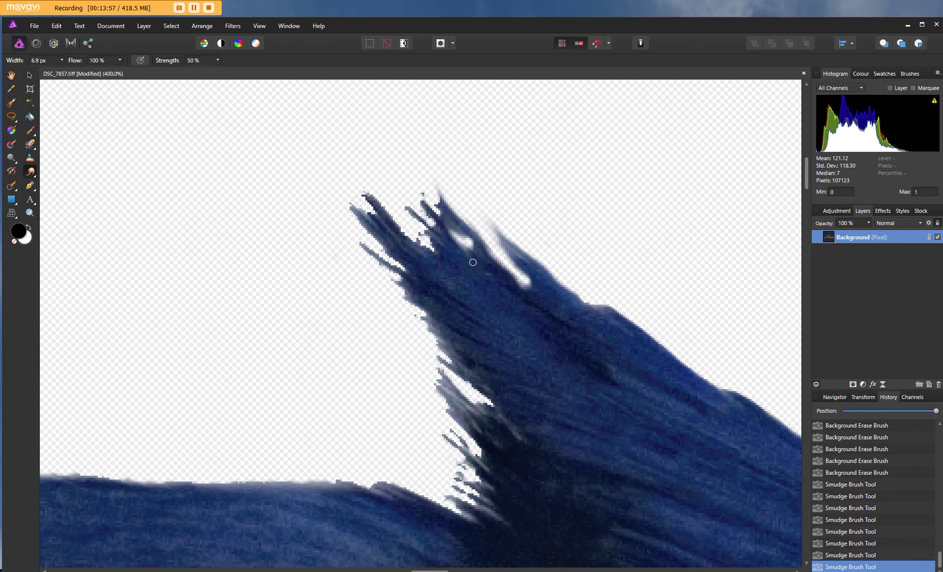
mouse_move(449, 237)
mouse_down()
mouse_move(405, 166)
mouse_move(443, 237)
mouse_up()
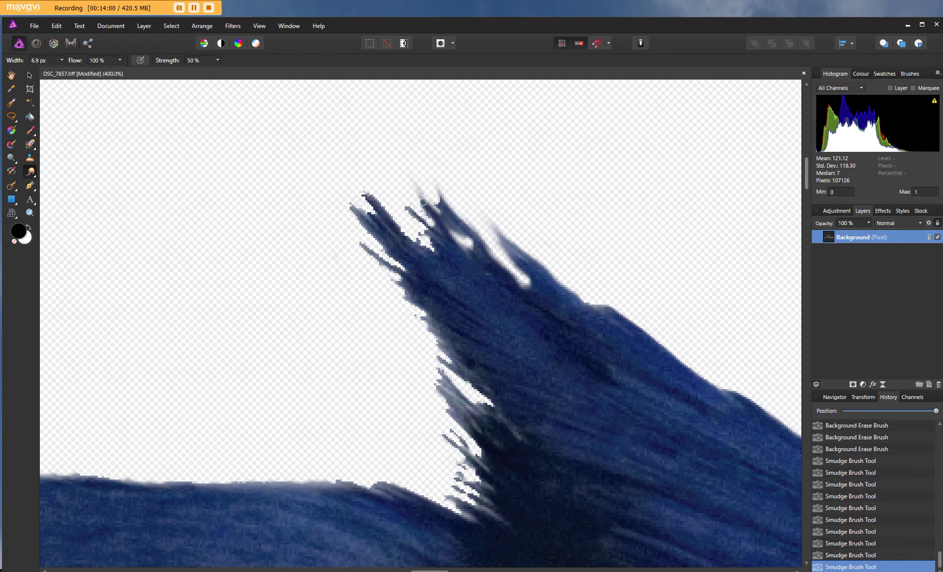
mouse_move(434, 233)
mouse_down()
mouse_move(418, 218)
mouse_move(429, 230)
mouse_up()
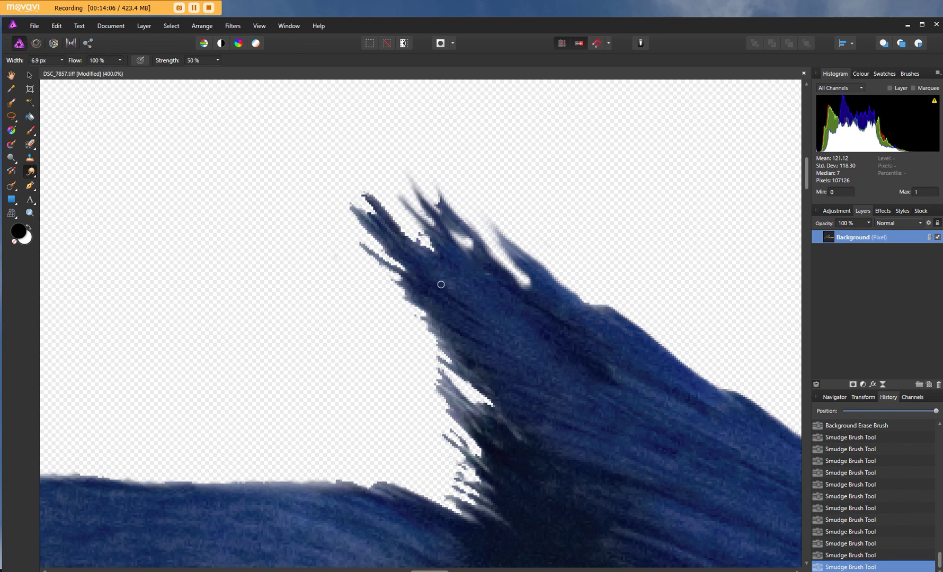
- Smudge the gap beside the crest's rear tuft and draw that tuft's two ends out into tapered points
drag(438, 250, 433, 245)
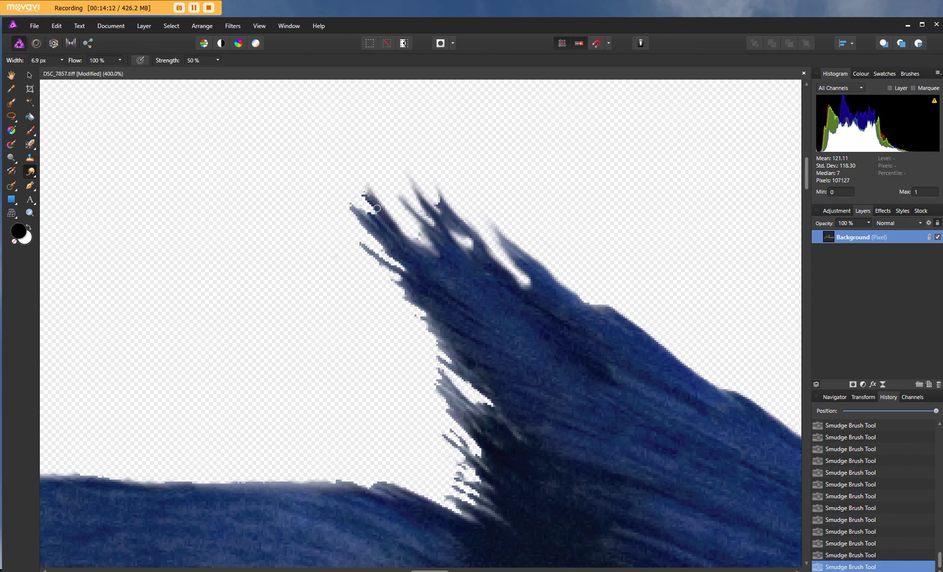
drag(376, 208, 354, 179)
drag(377, 227, 340, 187)
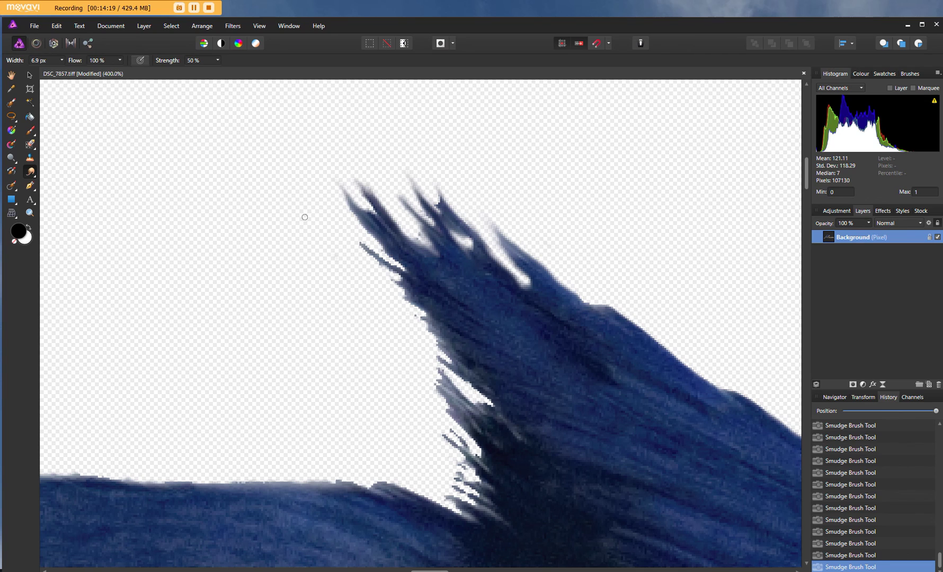